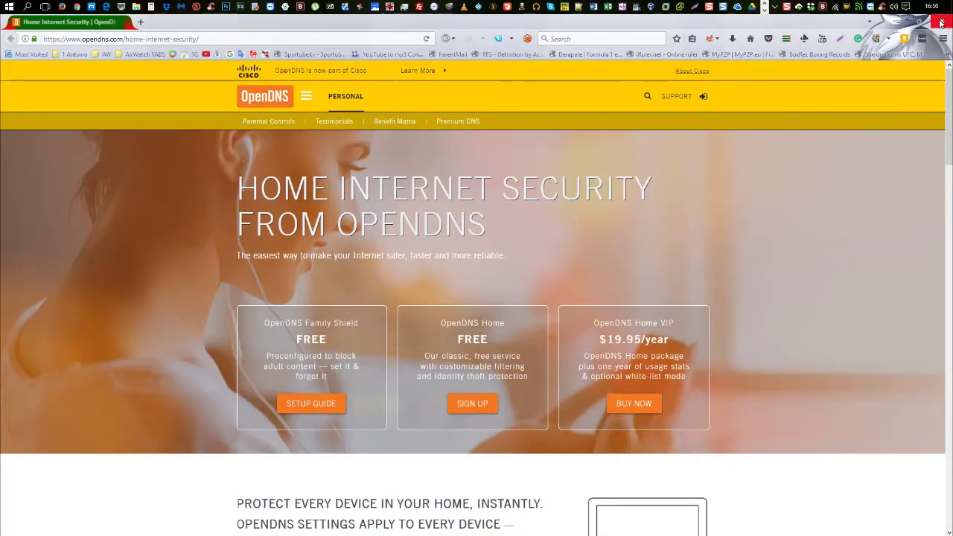
- Restore the maximized Firefox window and switch to the router's broadband settings tab
click(919, 22)
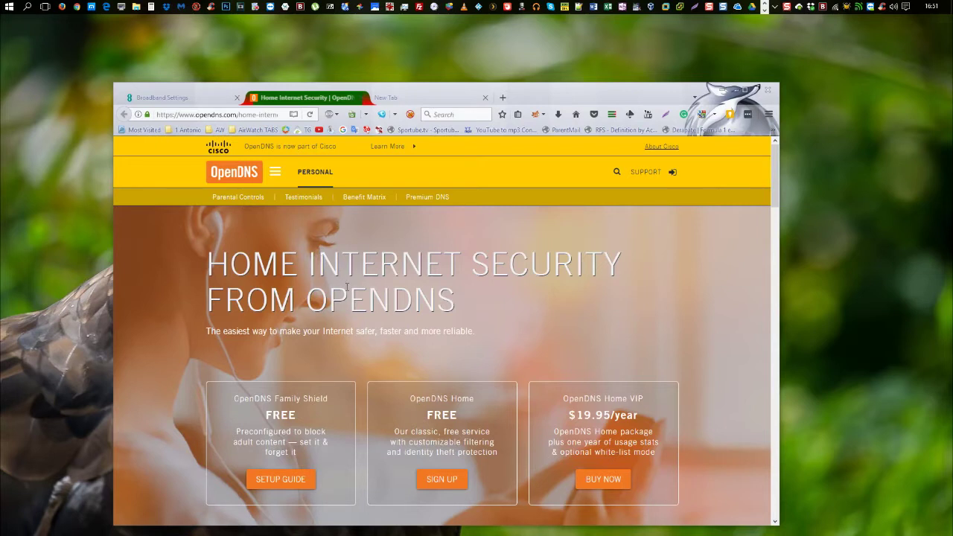
click(182, 103)
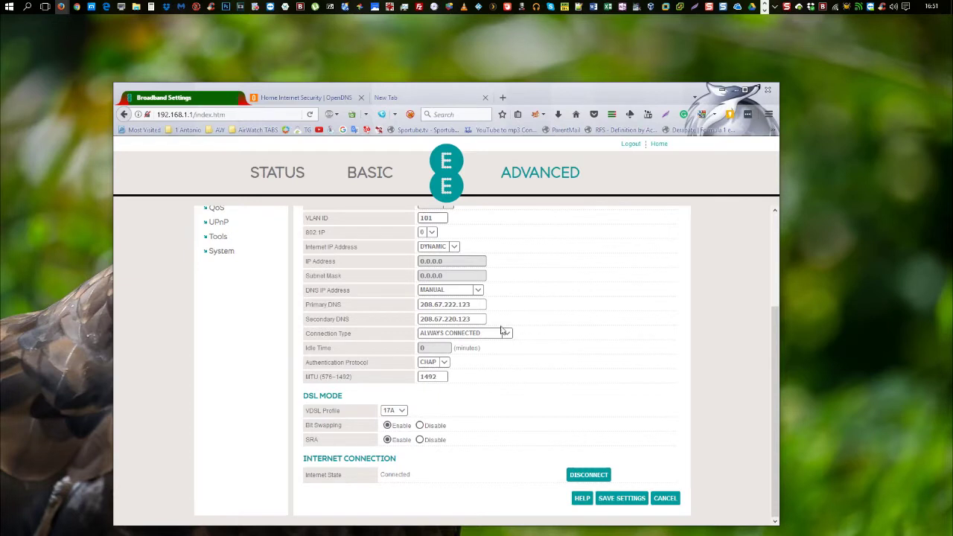
click(418, 304)
click(283, 98)
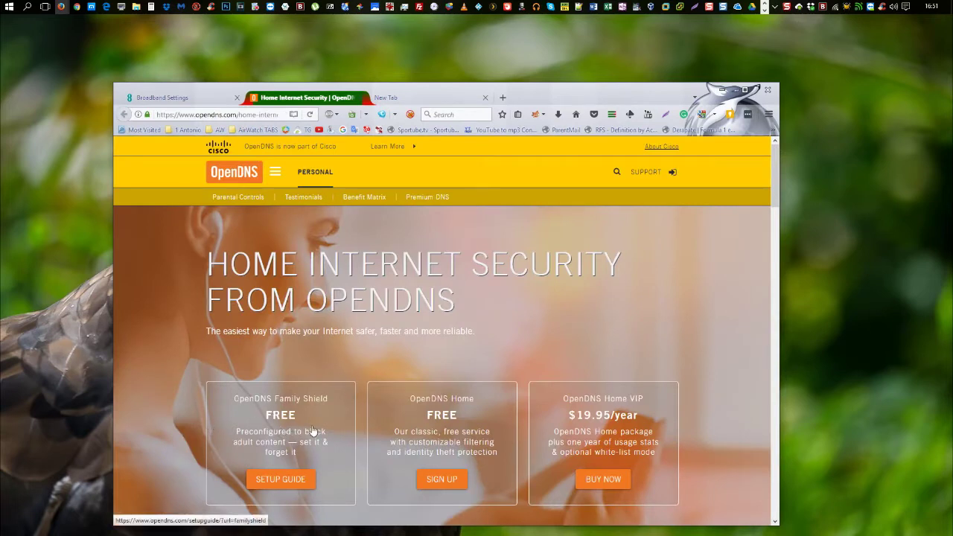
click(282, 485)
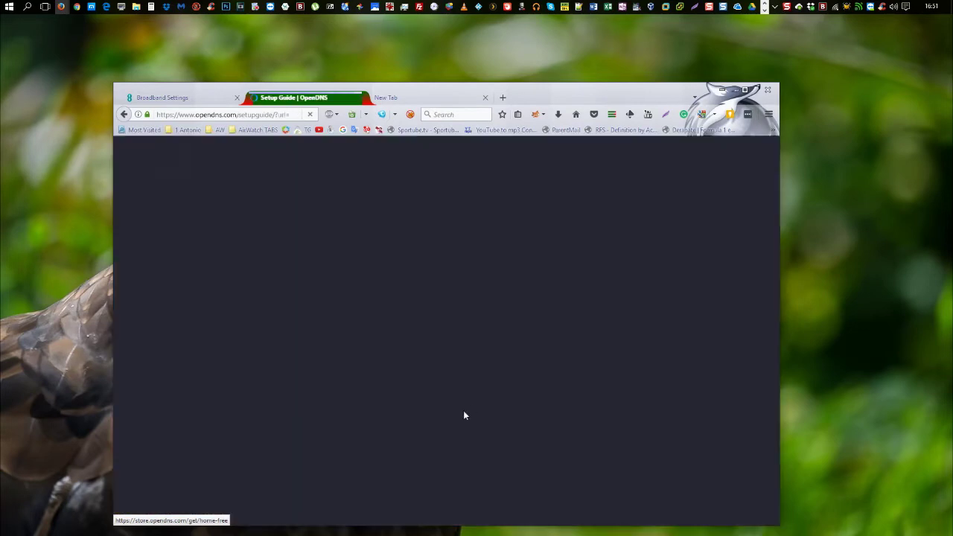
scroll(447, 410, down, 3)
scroll(429, 405, down, 3)
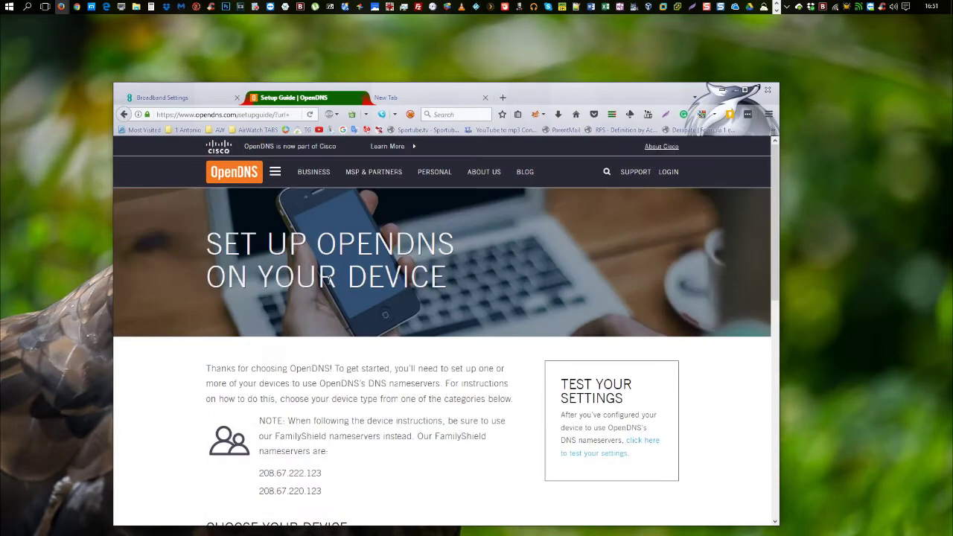
scroll(328, 282, down, 3)
scroll(329, 281, down, 2)
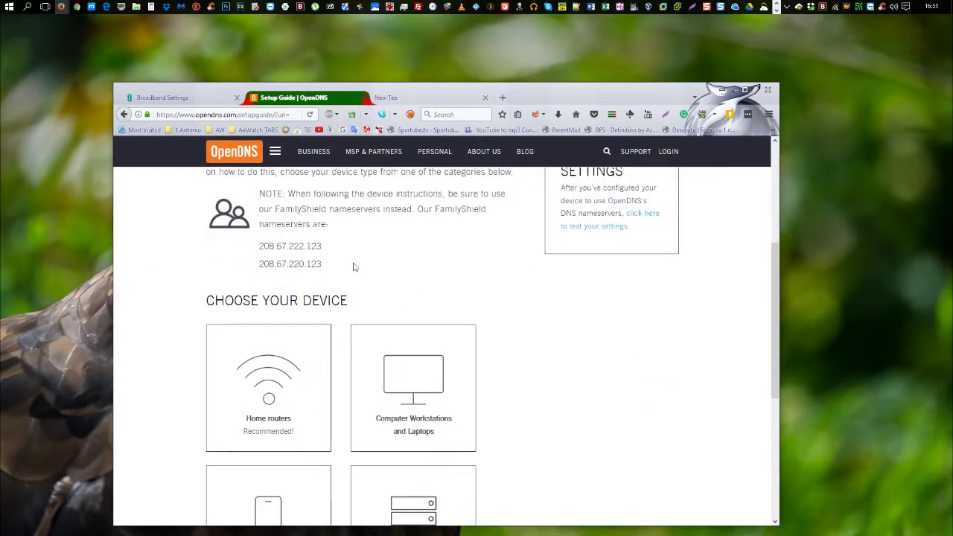
scroll(490, 366, down, 2)
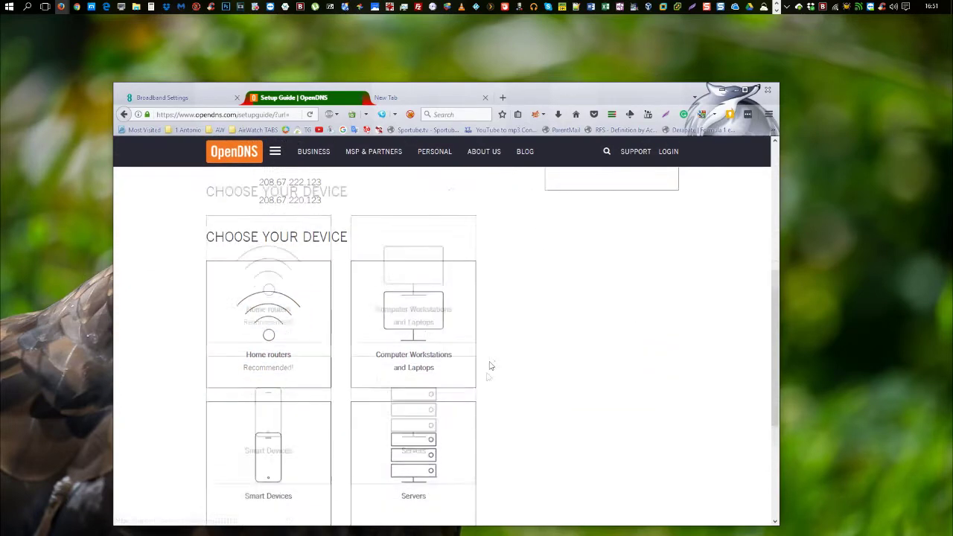
scroll(530, 407, up, 5)
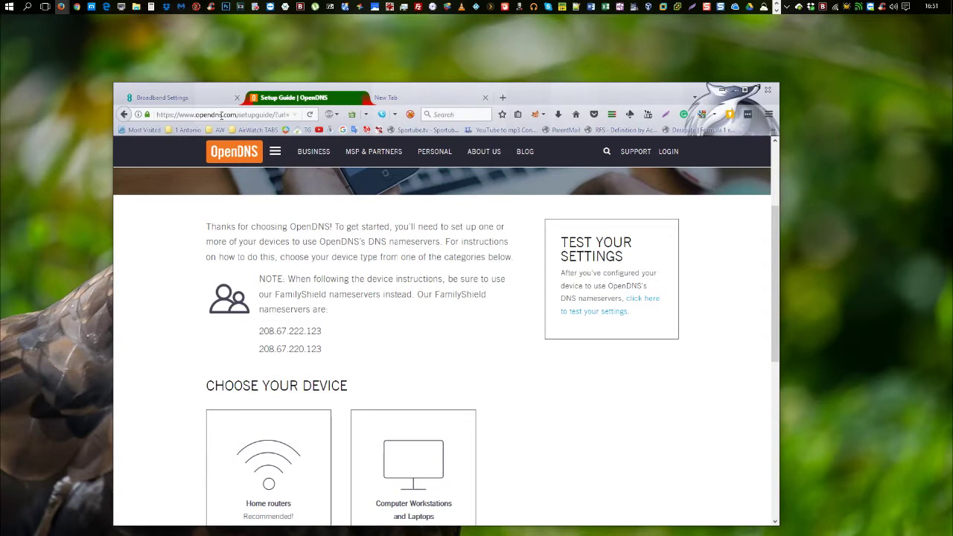
click(123, 114)
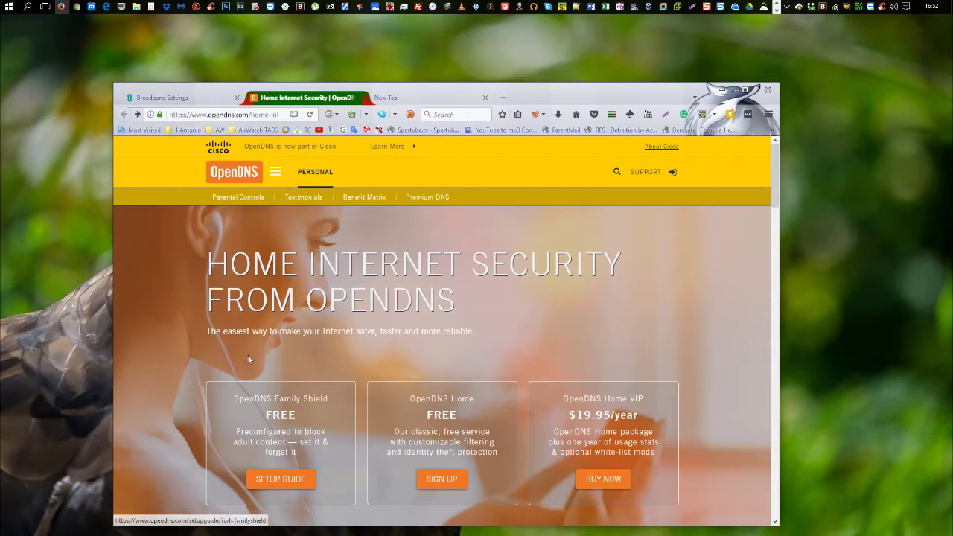
scroll(328, 364, down, 3)
- Scroll the OpenDNS home security page down to the Parental Controls Benefit Matrix
scroll(329, 366, down, 2)
scroll(330, 366, down, 1)
scroll(330, 365, down, 4)
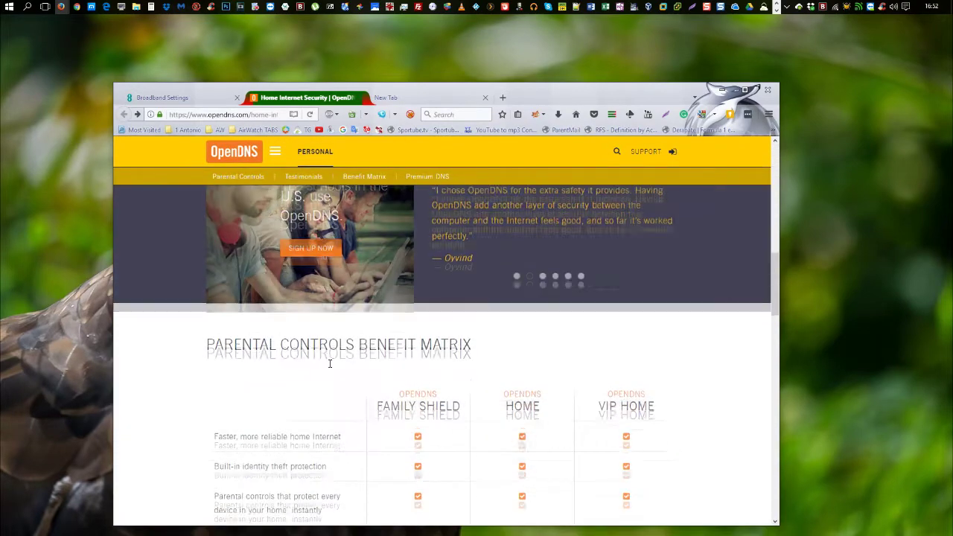
scroll(330, 363, down, 1)
scroll(330, 363, down, 2)
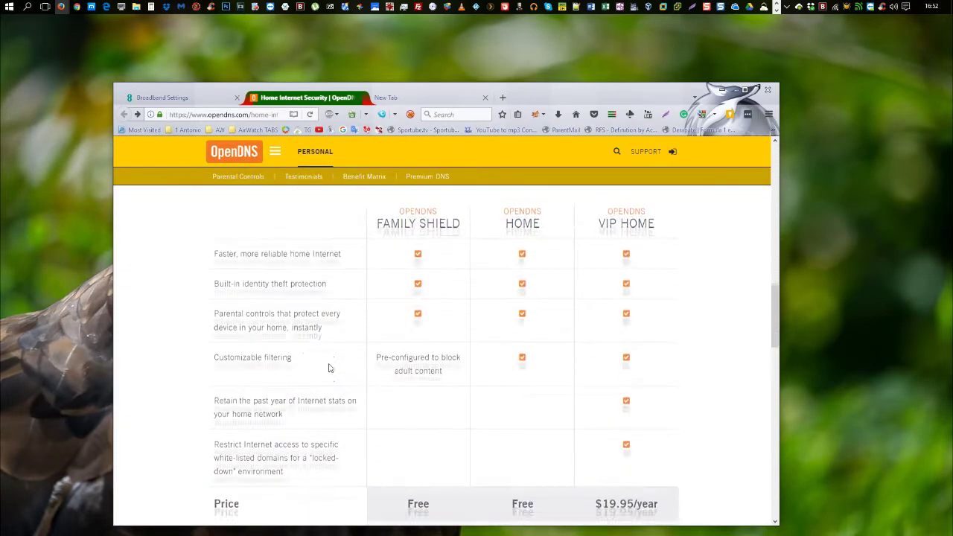
scroll(330, 367, down, 2)
scroll(330, 368, up, 1)
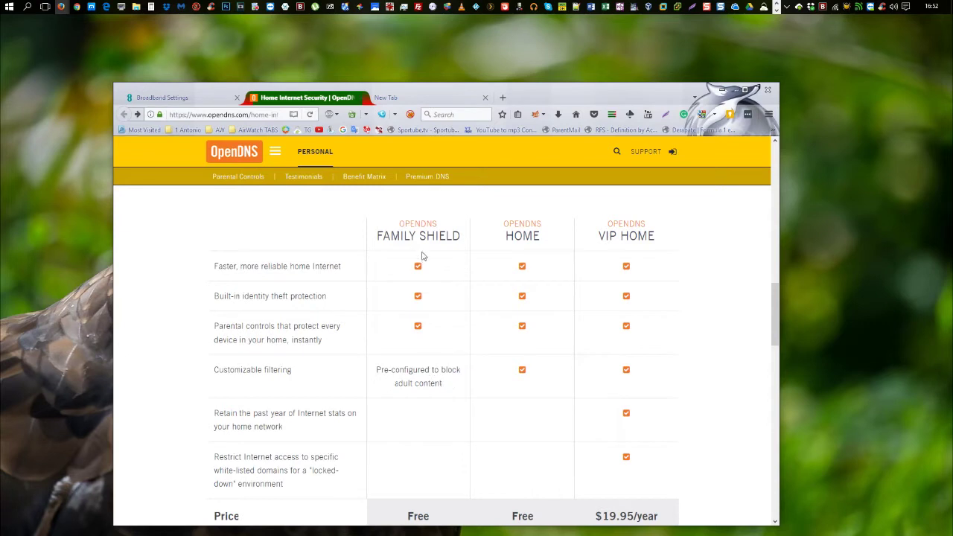
scroll(417, 381, down, 1)
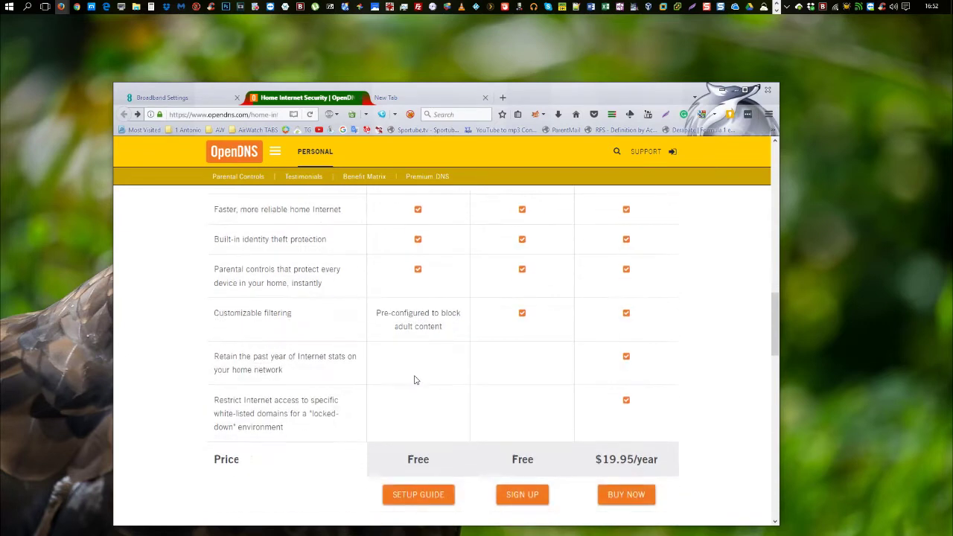
- Skim the Family Shield setup guide, return to the matrix, then switch to the router's broadband settings
click(426, 504)
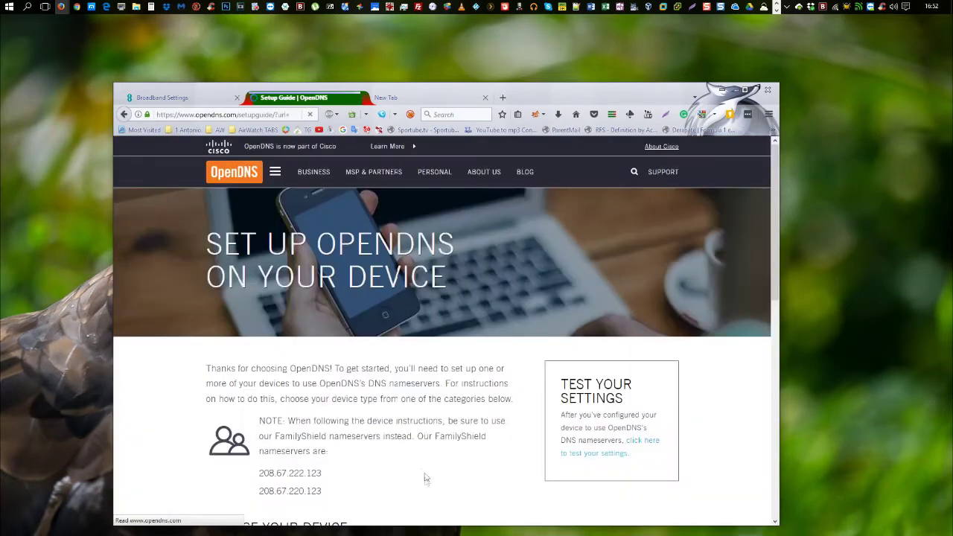
scroll(378, 388, down, 3)
scroll(378, 388, down, 5)
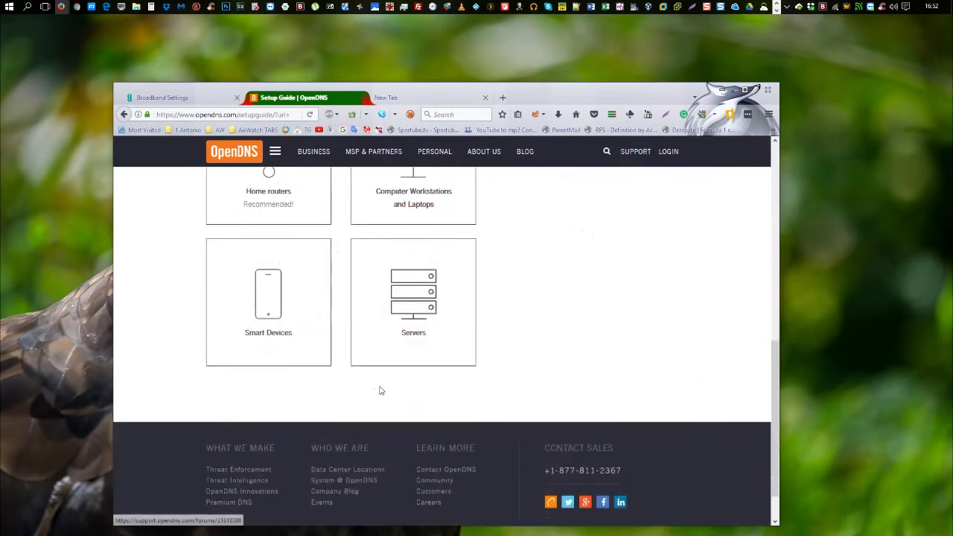
key(alt+Left)
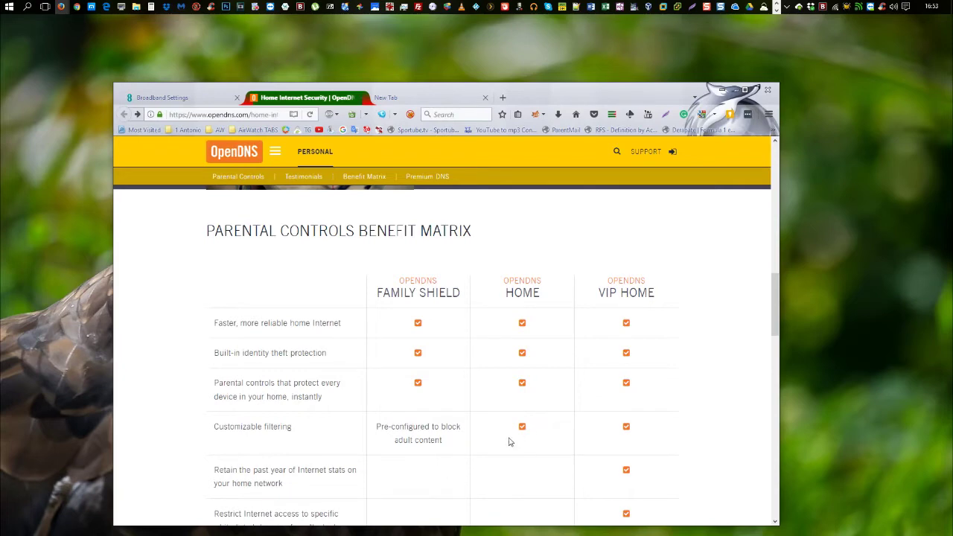
scroll(536, 421, down, 4)
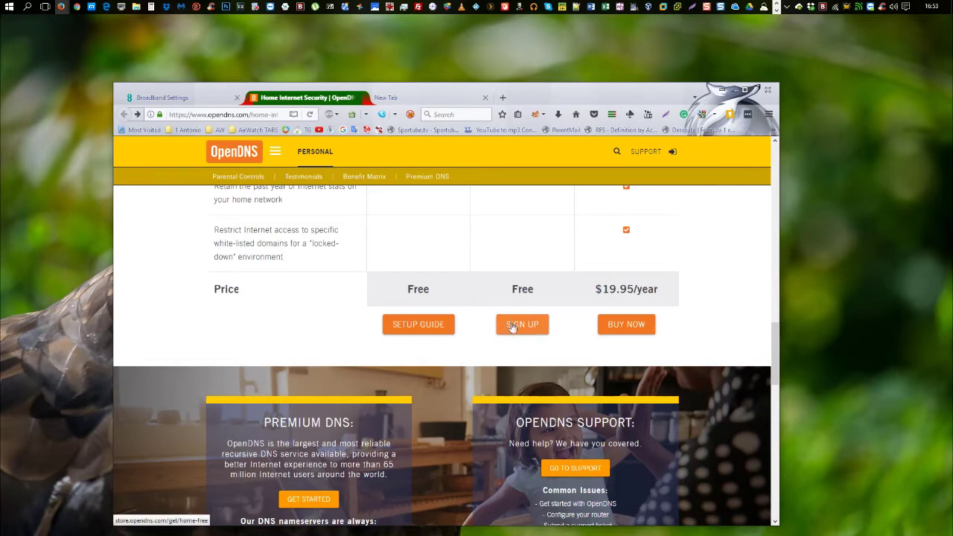
scroll(520, 342, up, 3)
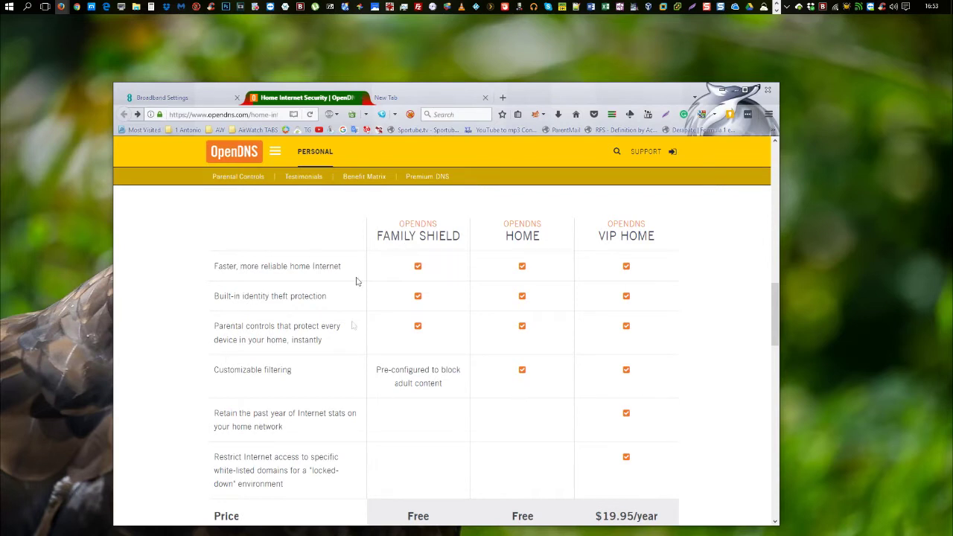
click(172, 98)
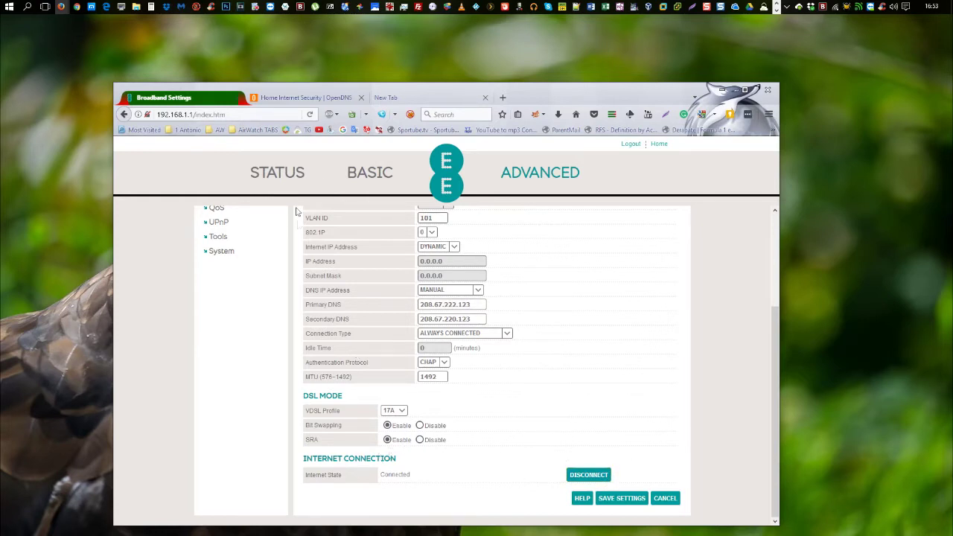
mouse_move(402, 98)
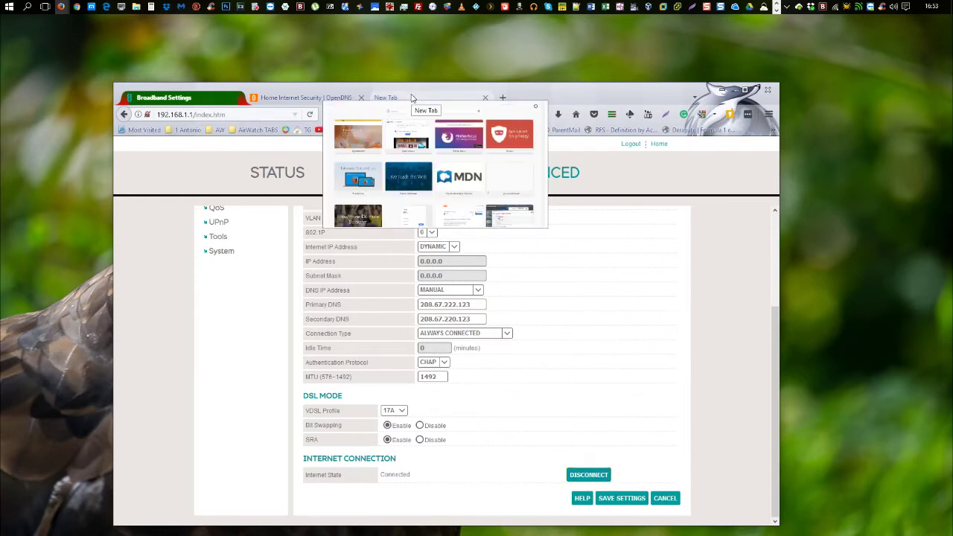
- Open a blank Firefox tab, then bring up Windows Network settings and the network adapter list
click(406, 99)
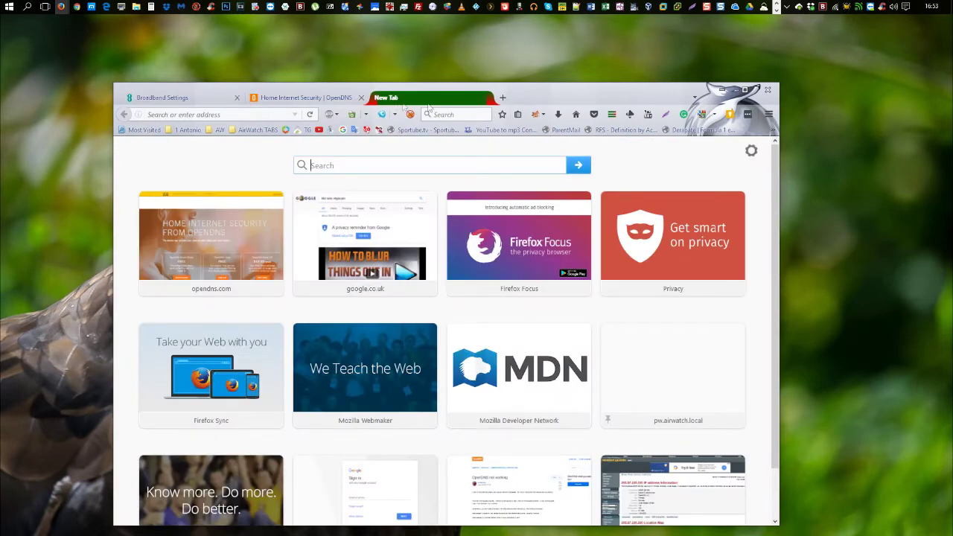
click(838, 9)
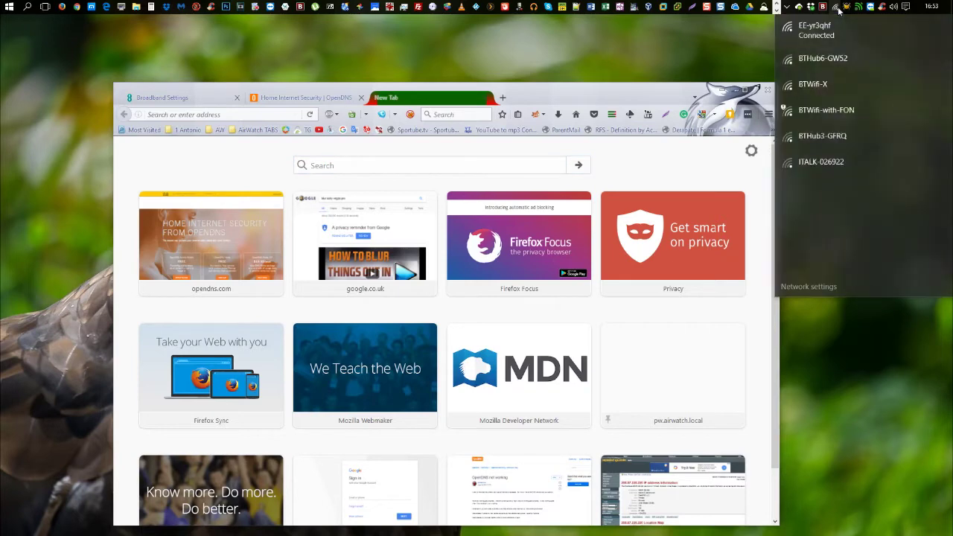
click(811, 288)
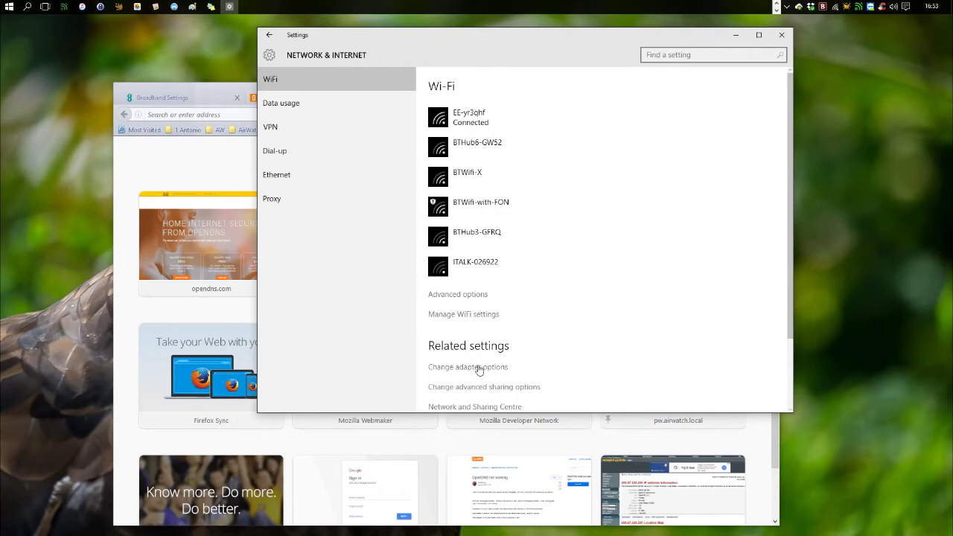
click(479, 368)
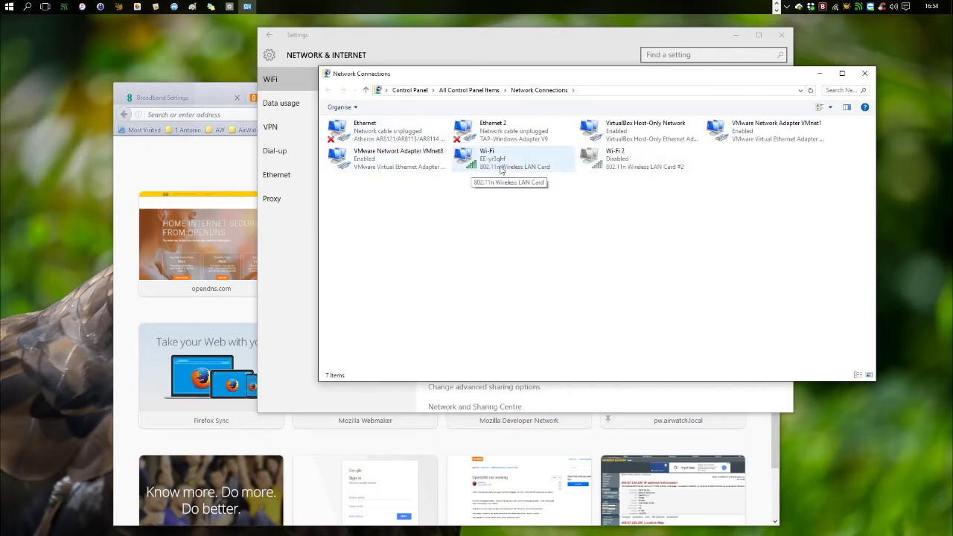
- Confirm Wi-Fi 2's IPv4 settings obtain IP and DNS automatically, then cancel out unchanged
right_click(624, 159)
click(656, 246)
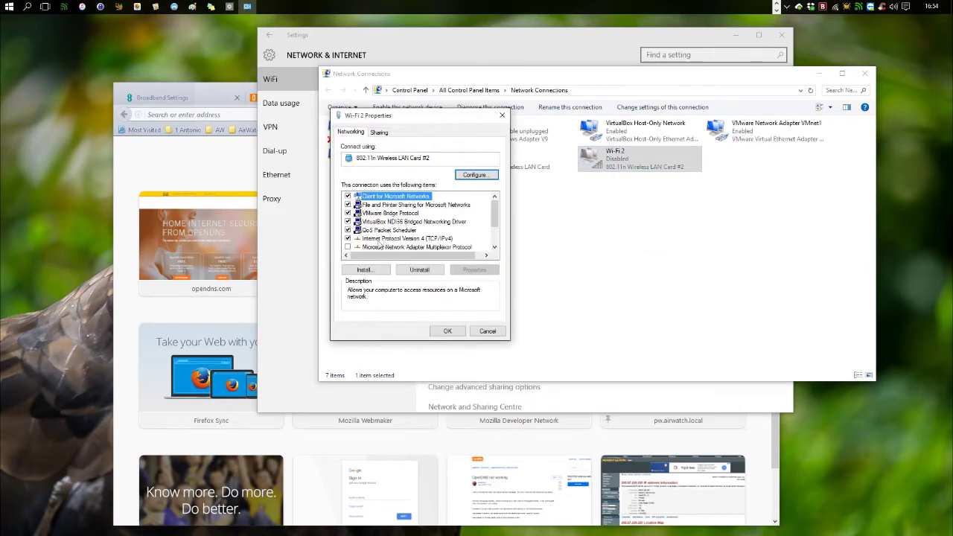
click(380, 239)
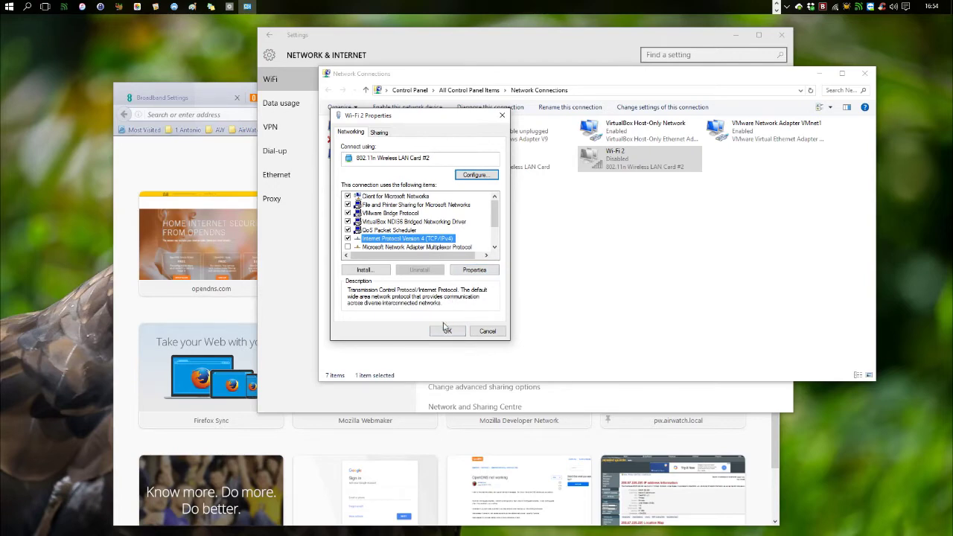
click(477, 271)
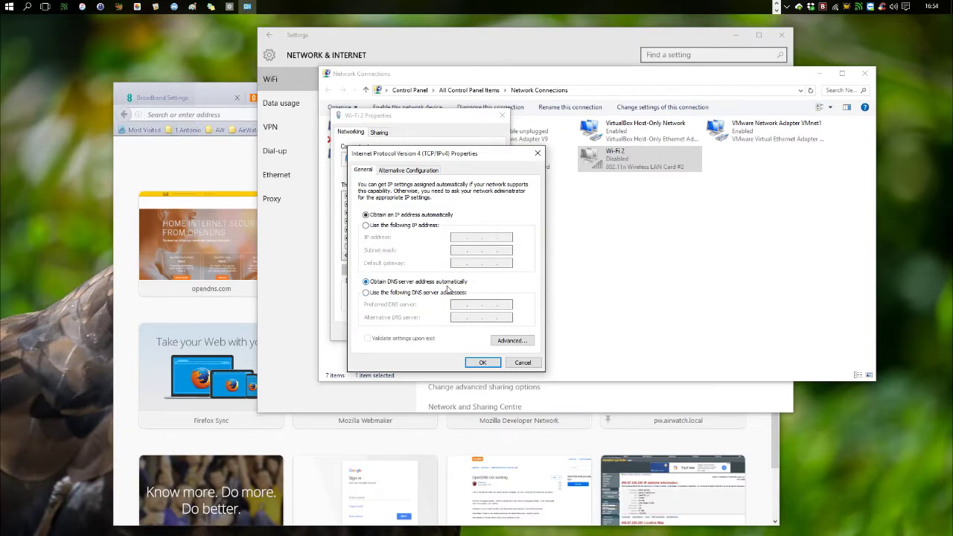
click(523, 363)
click(492, 332)
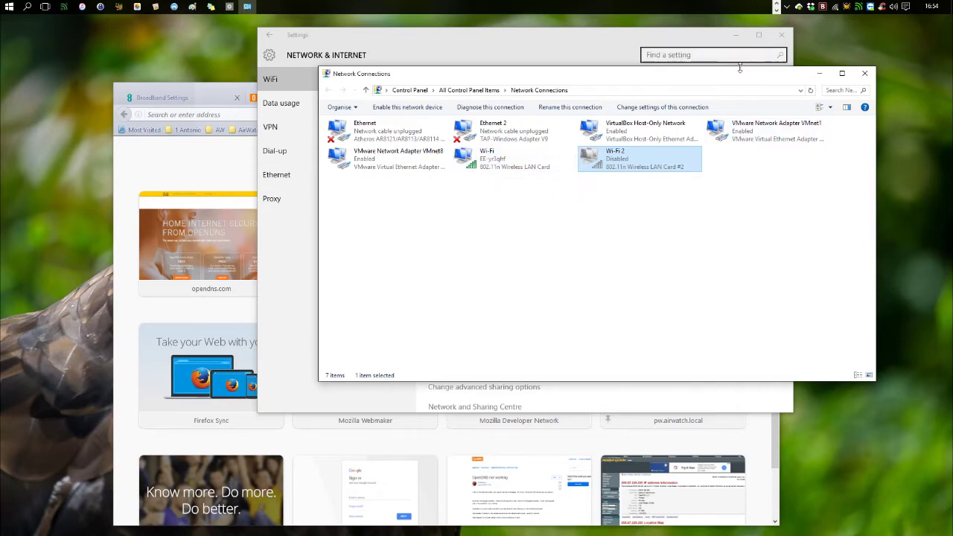
- Review the Manage WiFi settings page in Windows Settings, then close Settings
click(840, 9)
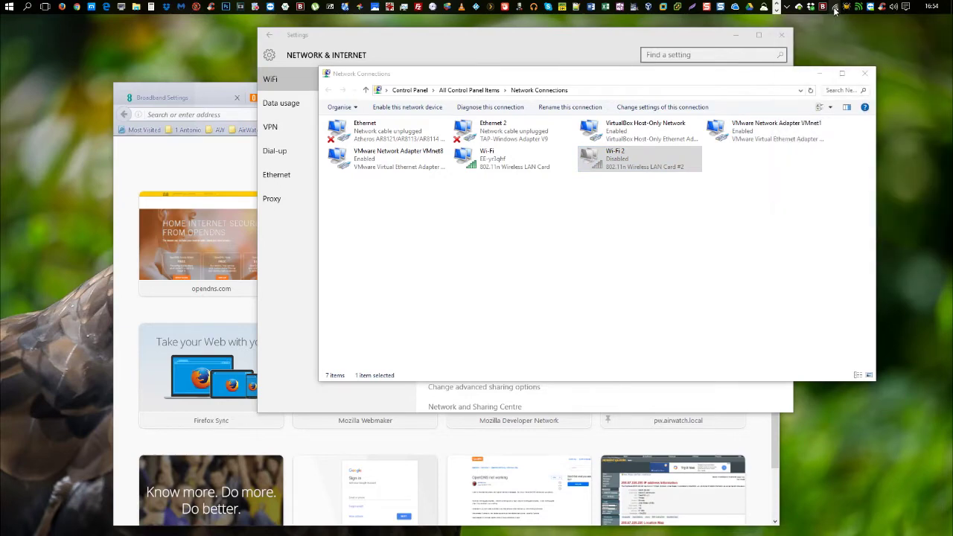
click(835, 9)
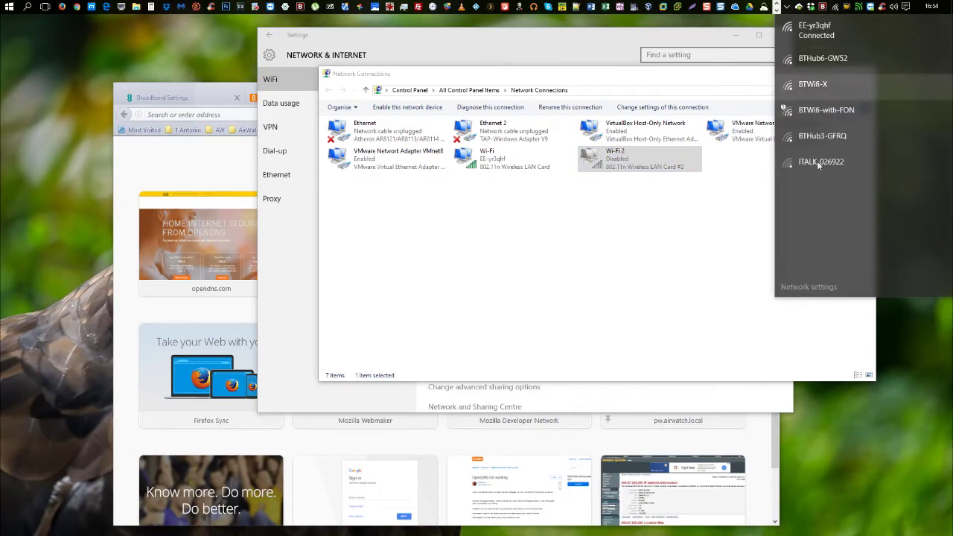
click(813, 292)
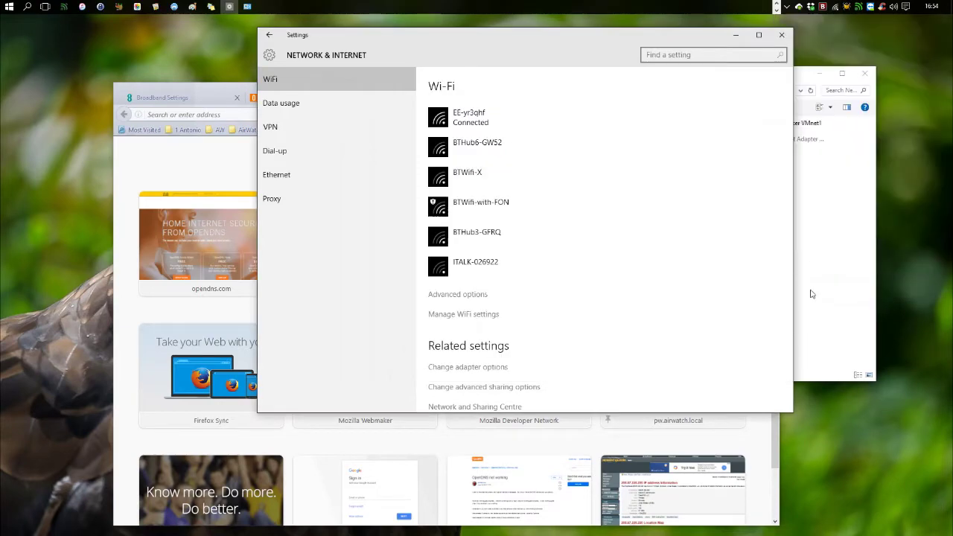
click(457, 319)
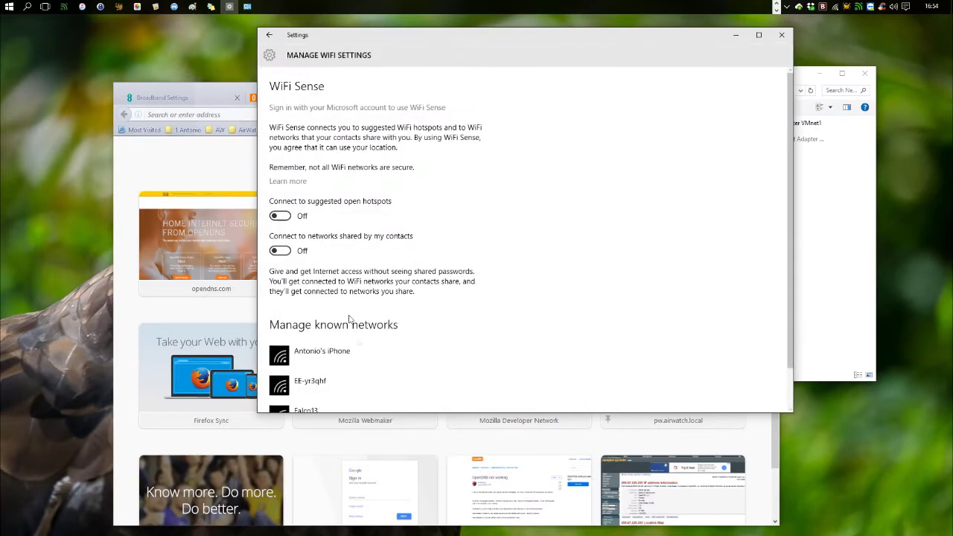
scroll(402, 318, down, 1)
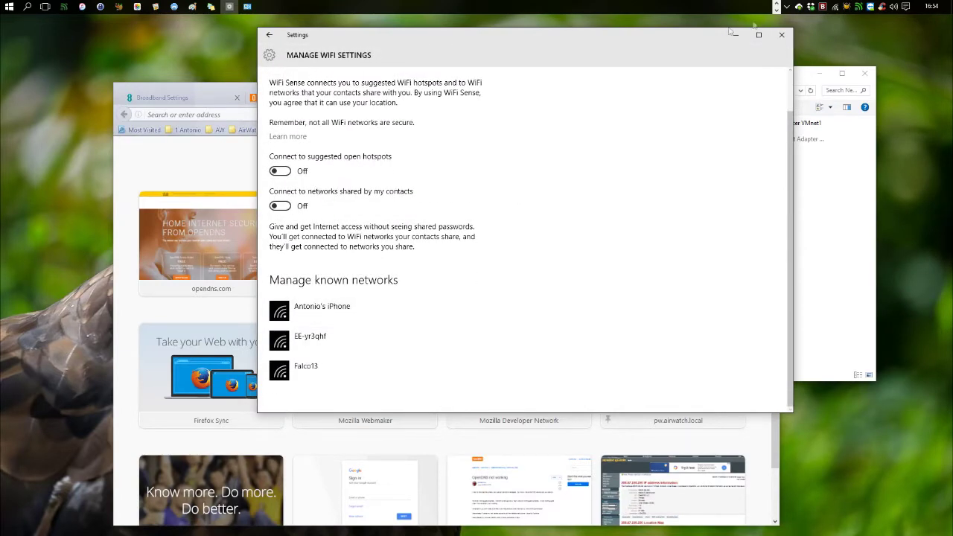
click(781, 35)
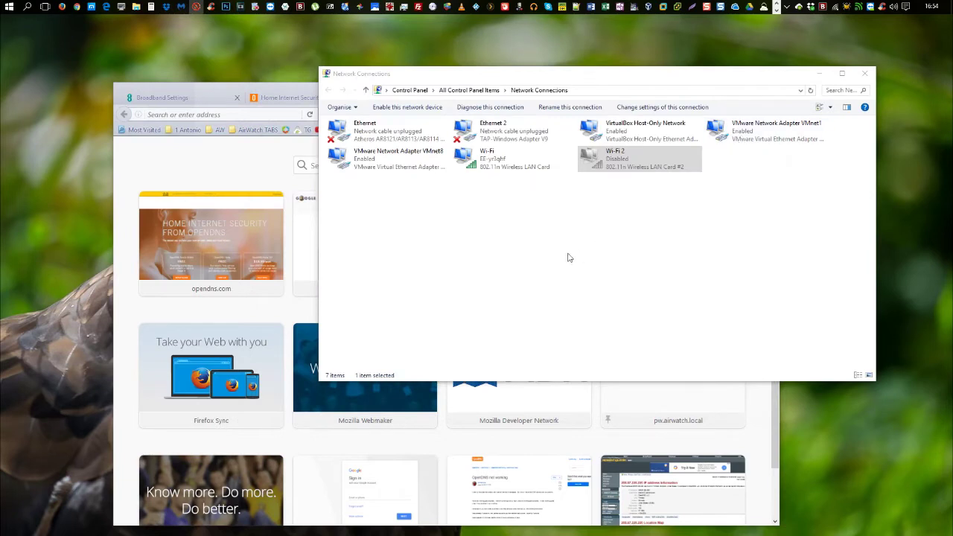
- Open the Wi-Fi adapter's TCP/IPv4 properties showing DNS 208.67.222.220 and 208.67.220.220
right_click(494, 156)
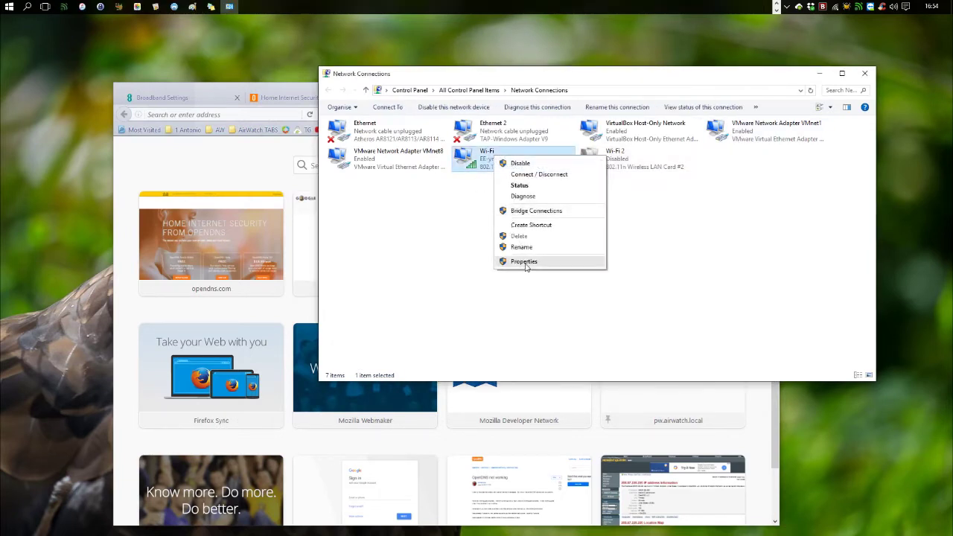
click(524, 262)
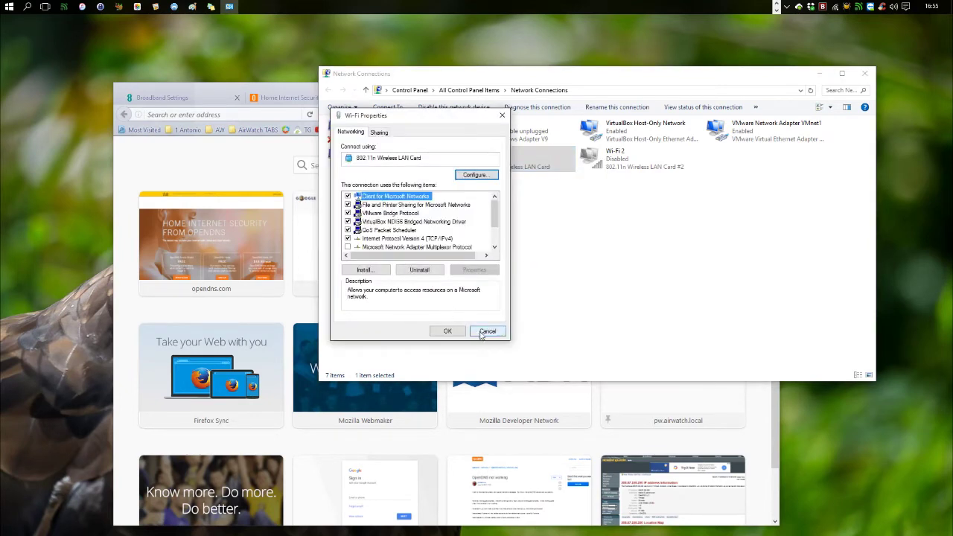
click(423, 238)
click(475, 271)
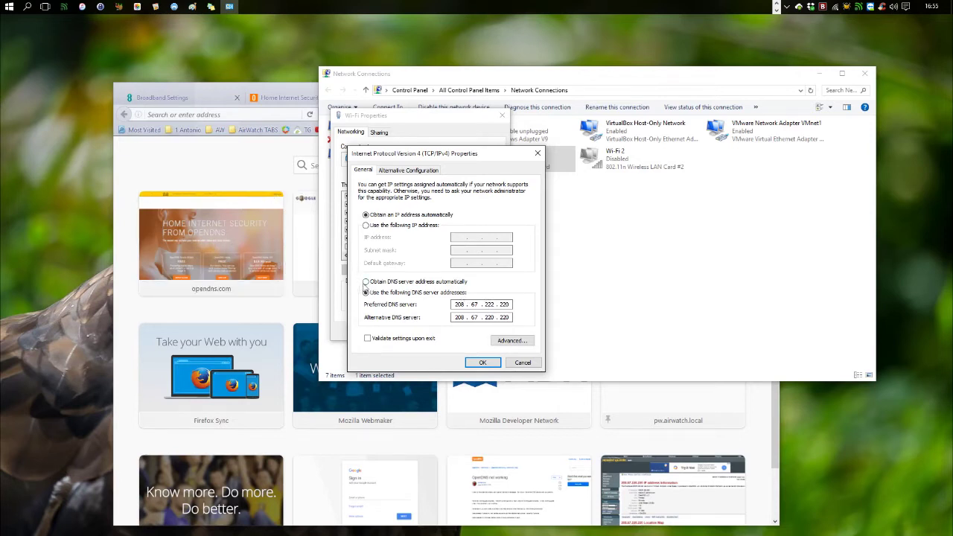
- Bring Firefox forward and Google-search 'porn' from the new tab
click(224, 150)
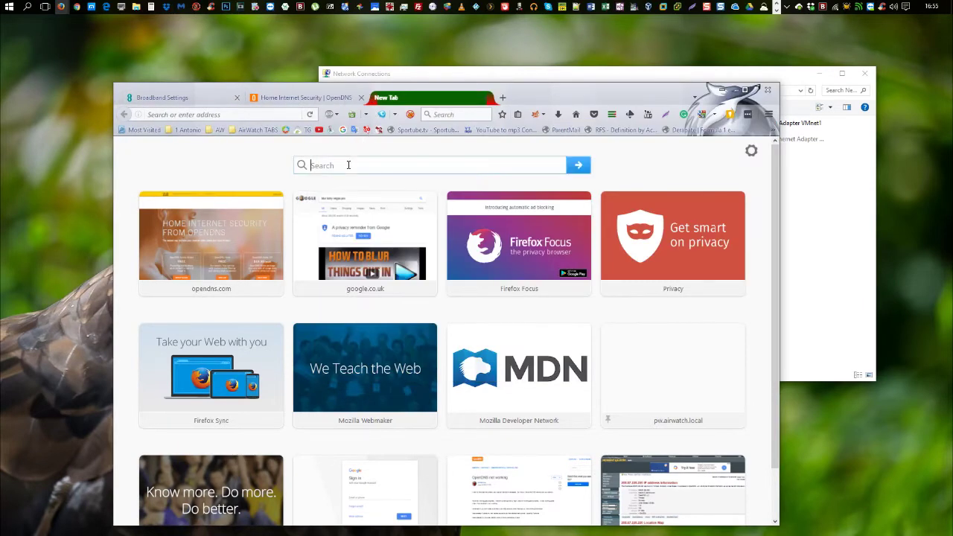
click(153, 99)
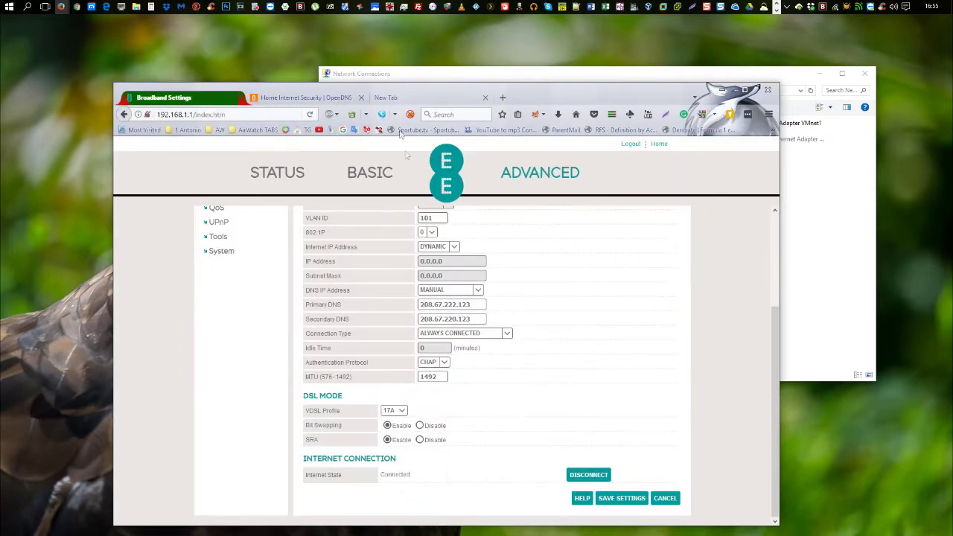
click(399, 101)
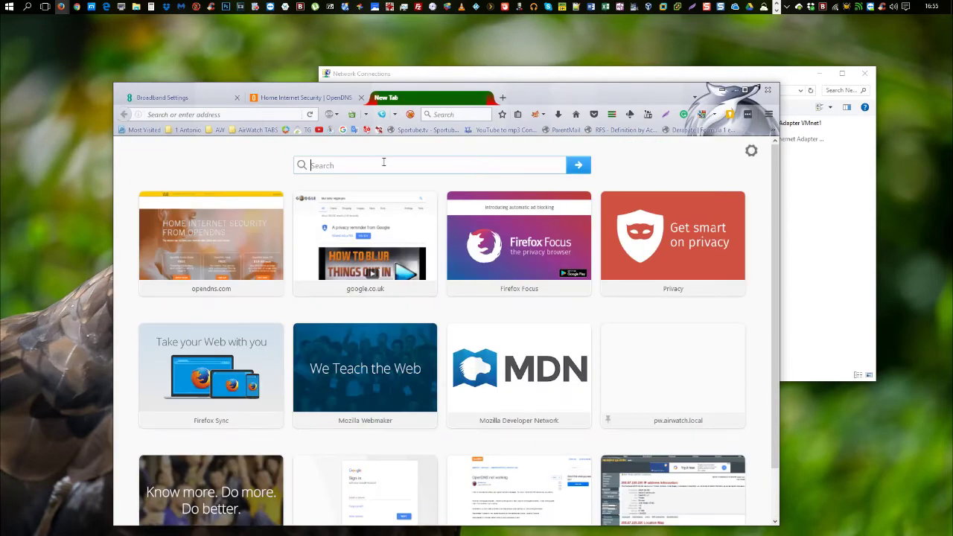
text(por)
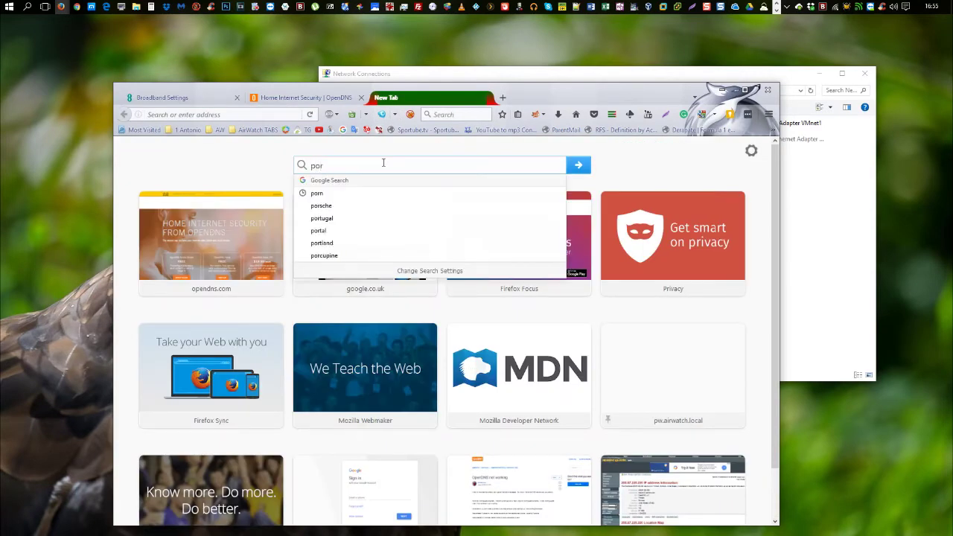
text(n)
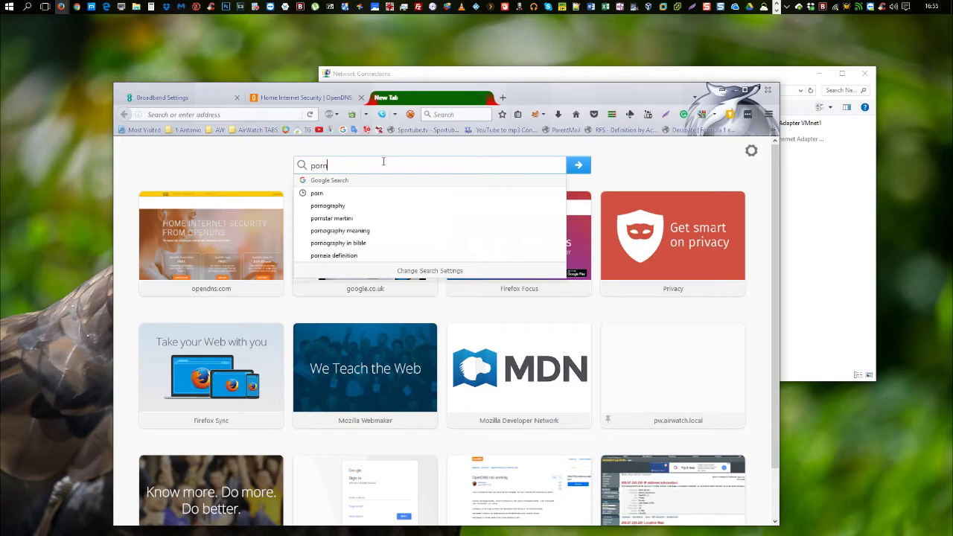
key(Return)
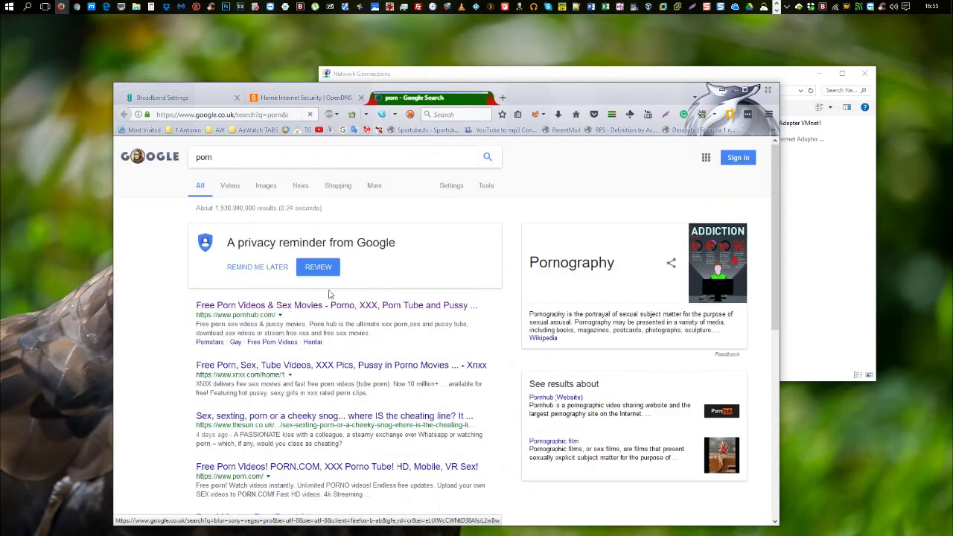
- Open the first adult result, which loads unfiltered, then close the tab and return to IPv4 settings
click(268, 308)
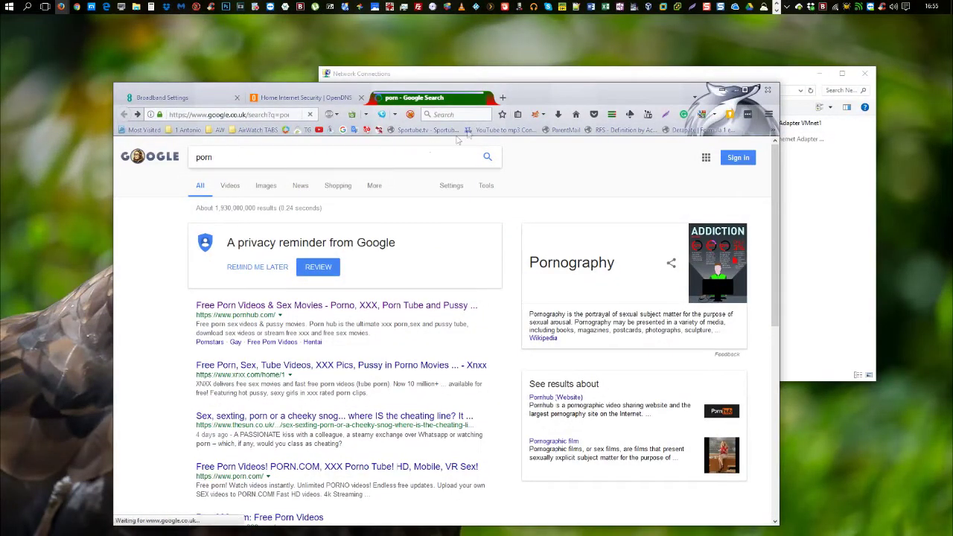
click(485, 98)
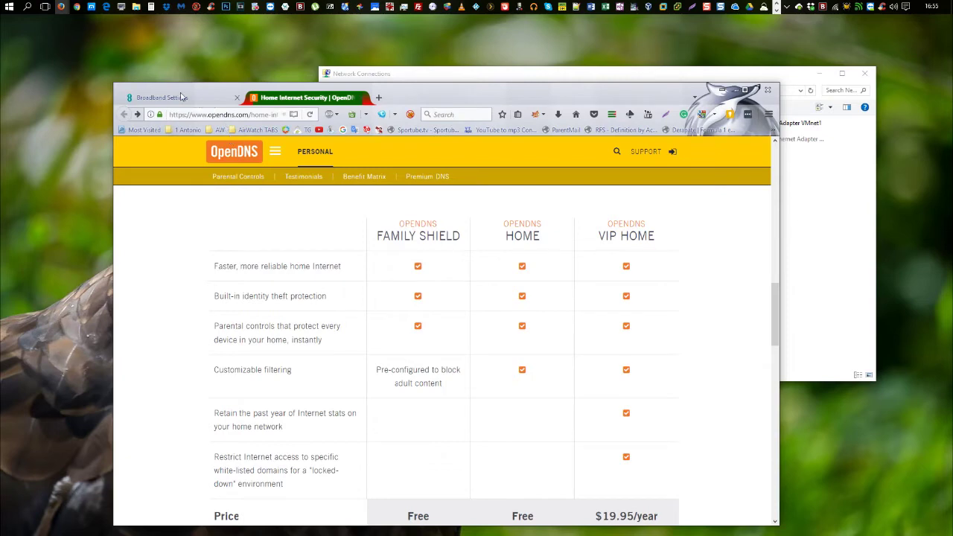
click(399, 75)
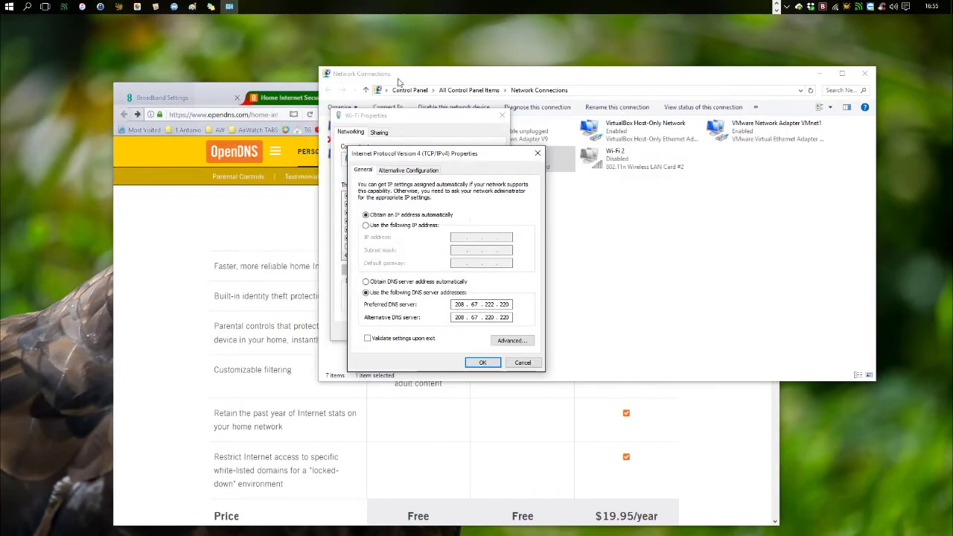
- Set Wi-Fi's IPv4 to obtain the DNS server address automatically and close its properties
click(366, 282)
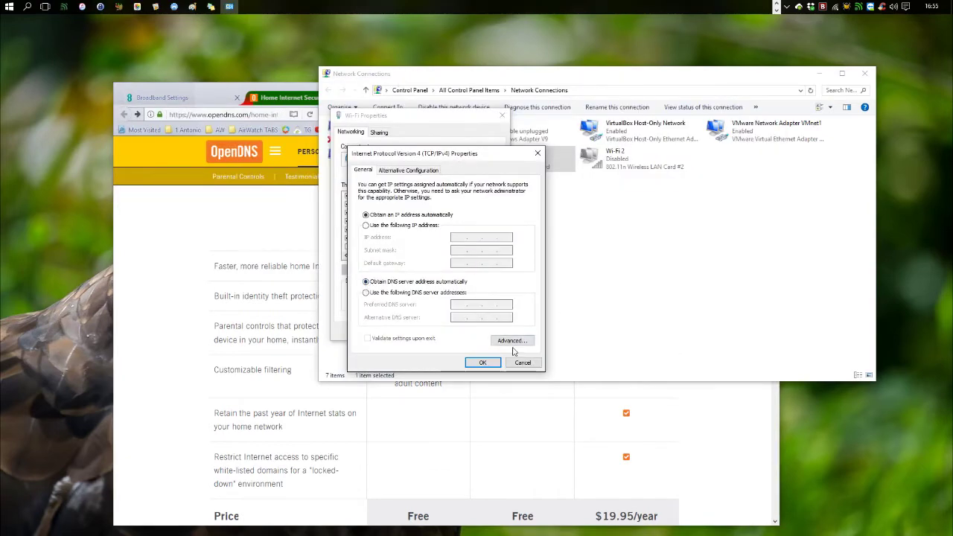
click(484, 362)
click(449, 332)
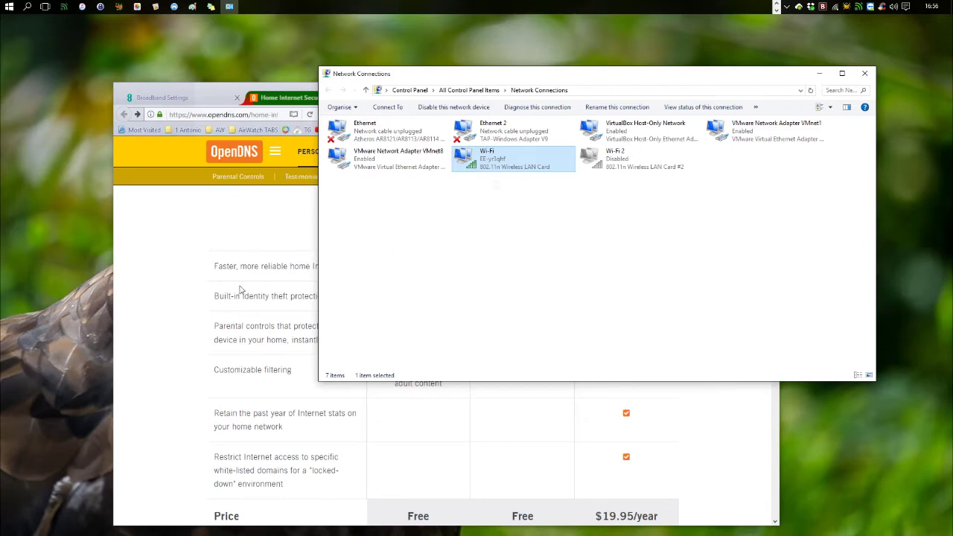
- Check the router's broadband settings tab in Firefox, then return to Network Connections
click(189, 234)
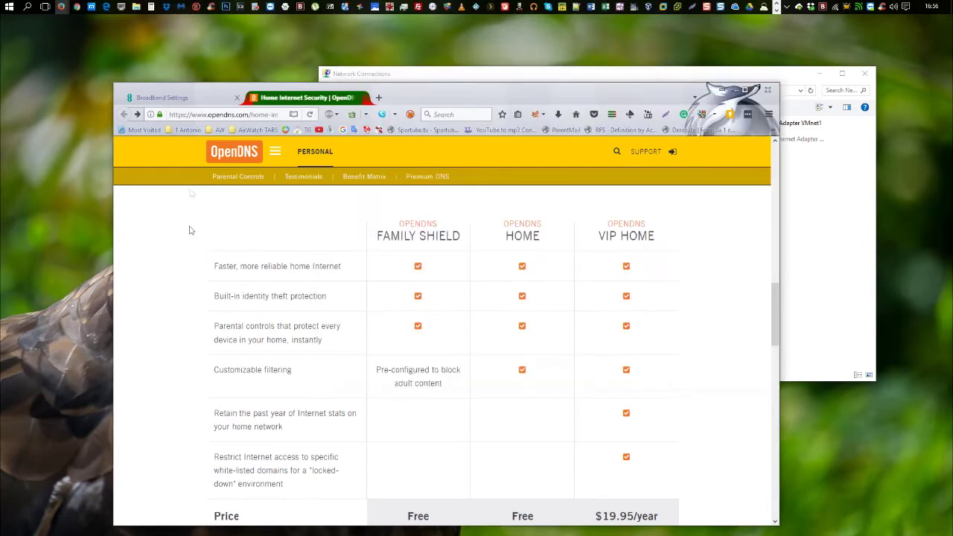
click(160, 97)
key(ctrl+Tab)
click(149, 97)
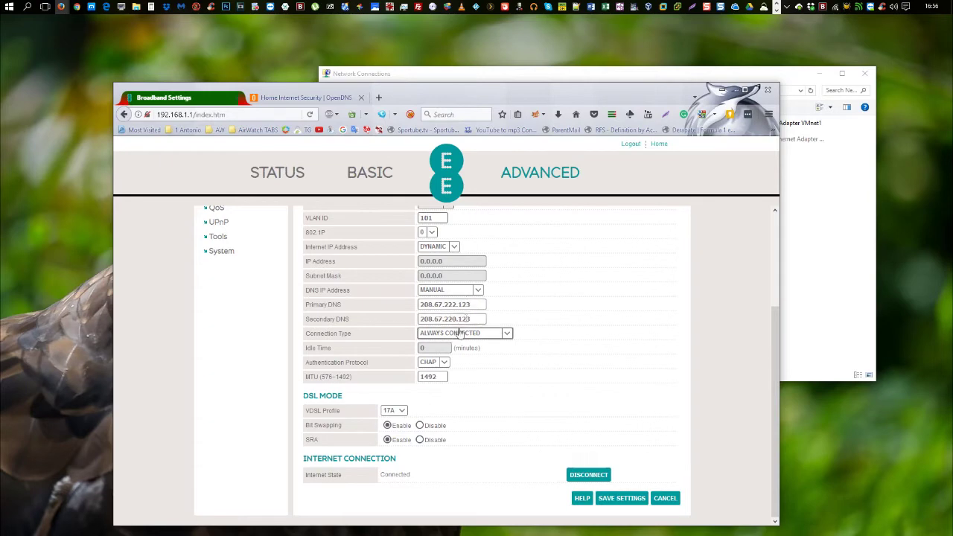
click(432, 74)
- Disable and re-enable the Wi-Fi adapter, then minimize Network Connections behind Firefox
right_click(491, 163)
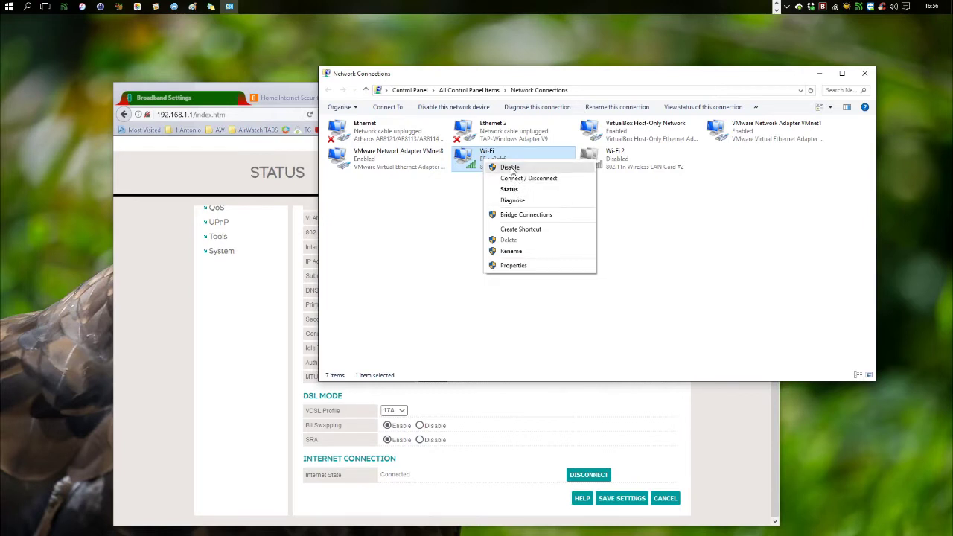
click(512, 170)
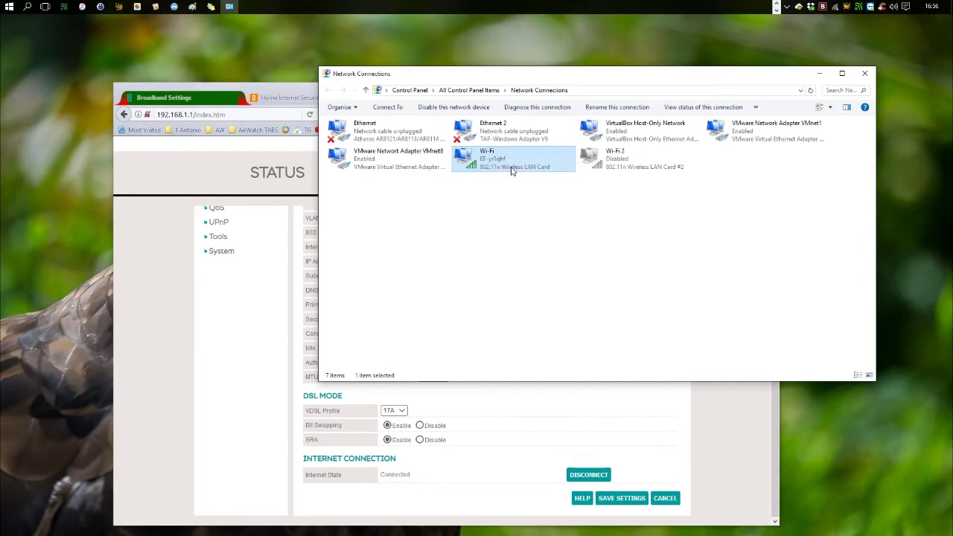
right_click(472, 164)
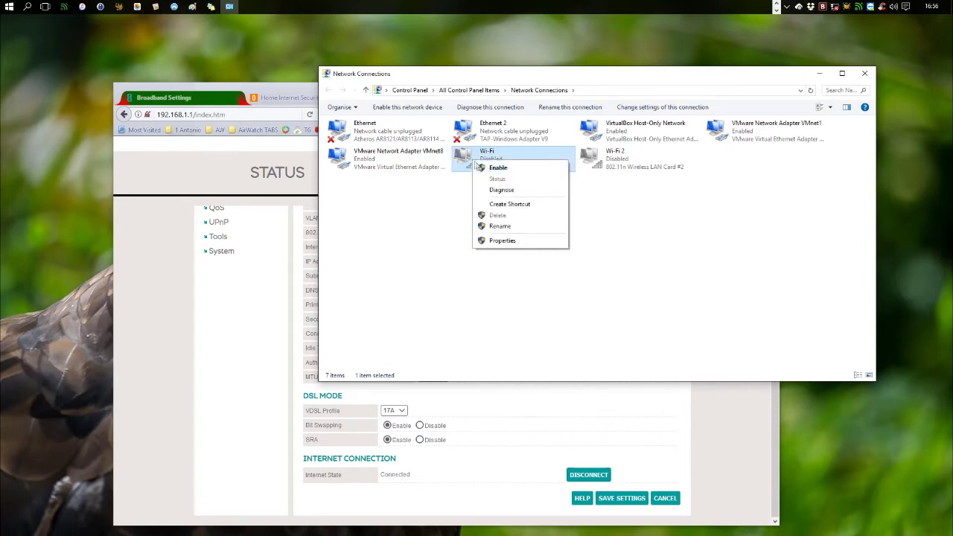
click(493, 169)
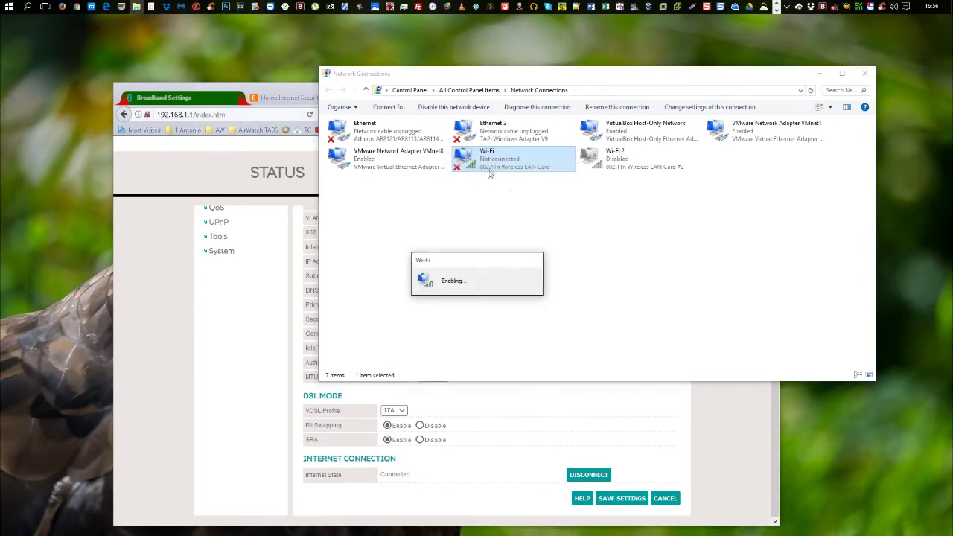
click(169, 328)
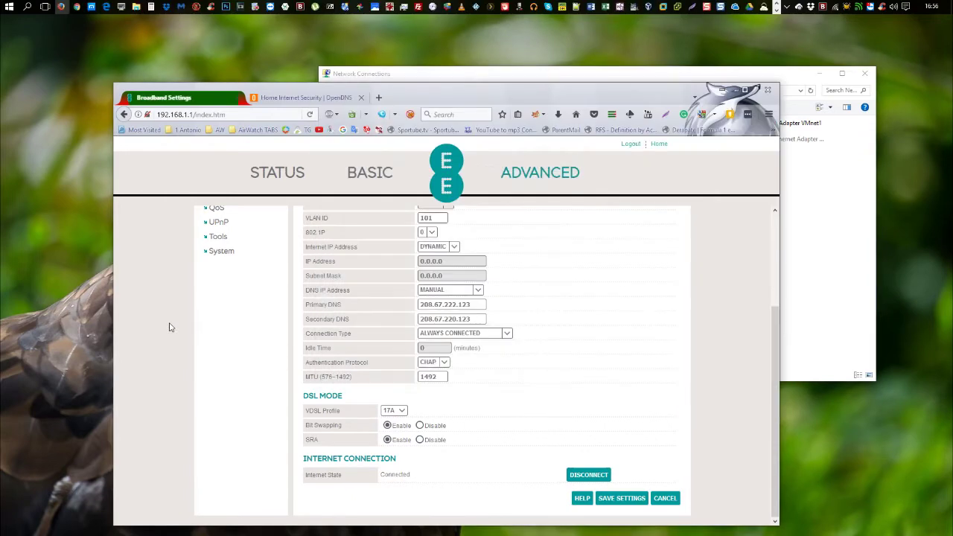
click(819, 73)
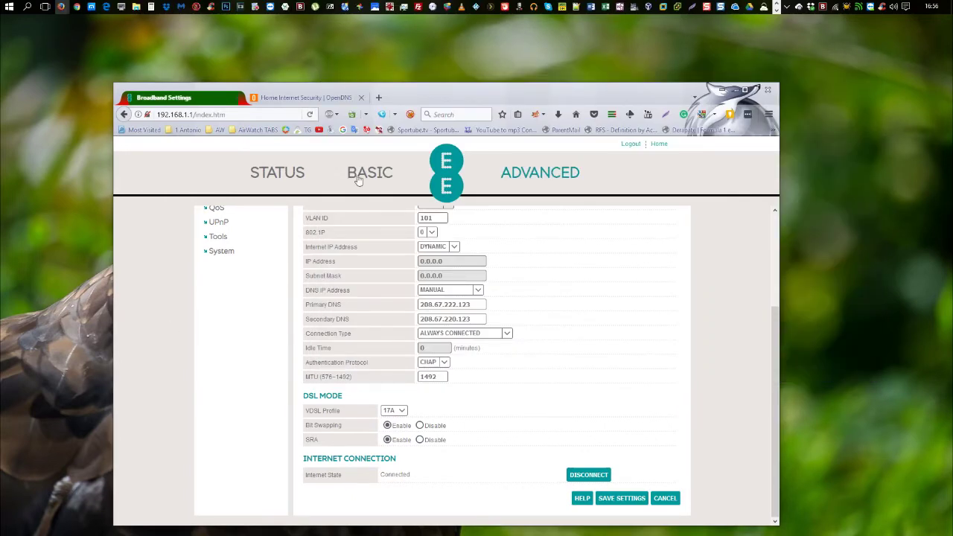
- Google-search 'porn' in a new Firefox tab to test OpenDNS content filtering
click(379, 98)
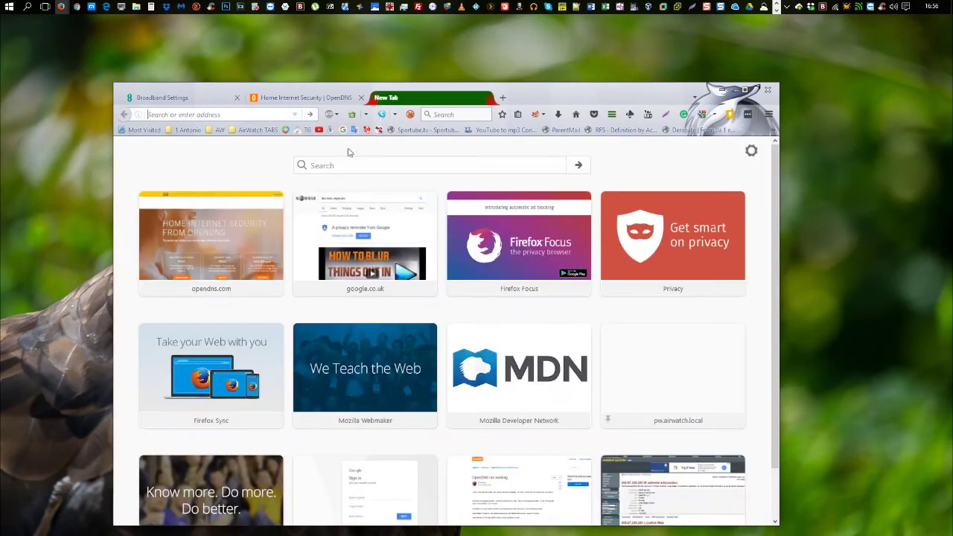
click(329, 165)
text(porn)
key(Return)
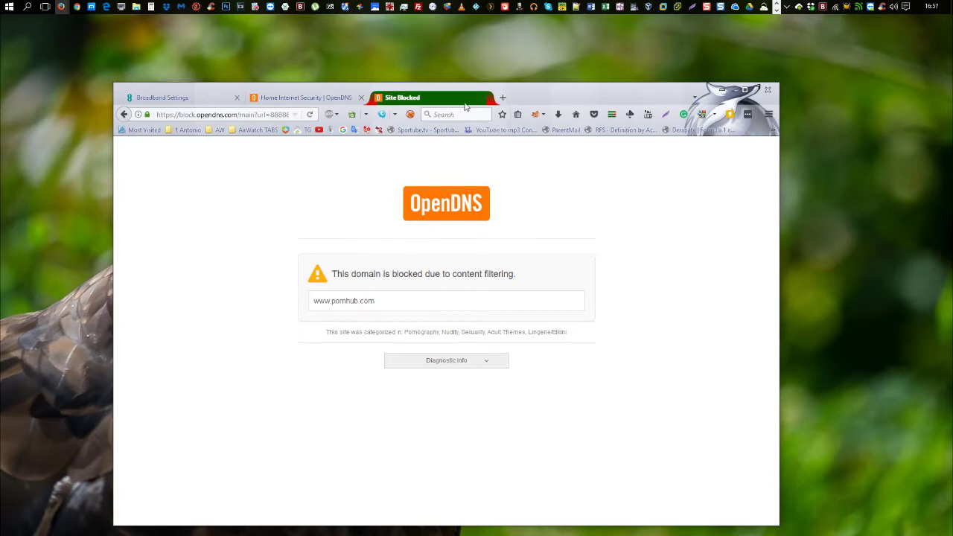
- Search for 'porn' from a new Firefox tab
click(502, 97)
click(369, 168)
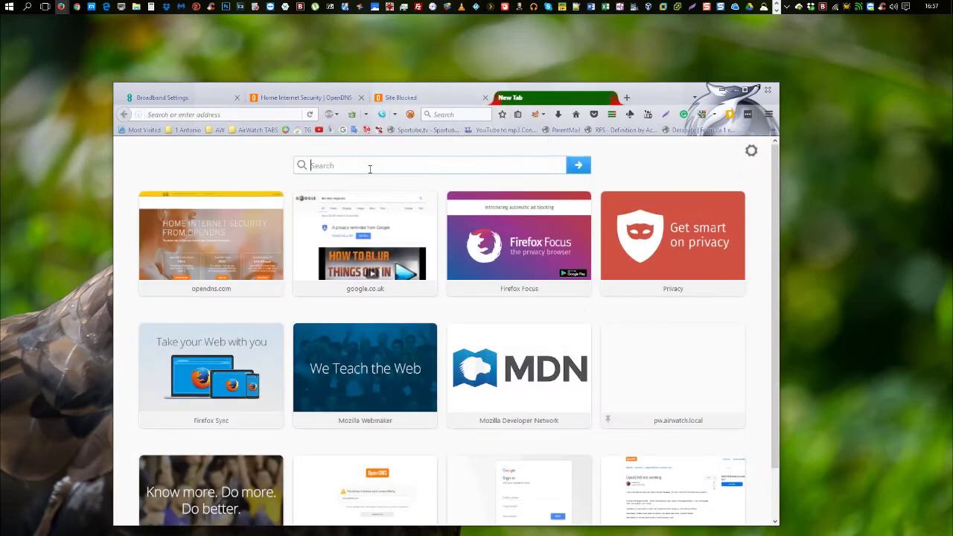
text(po)
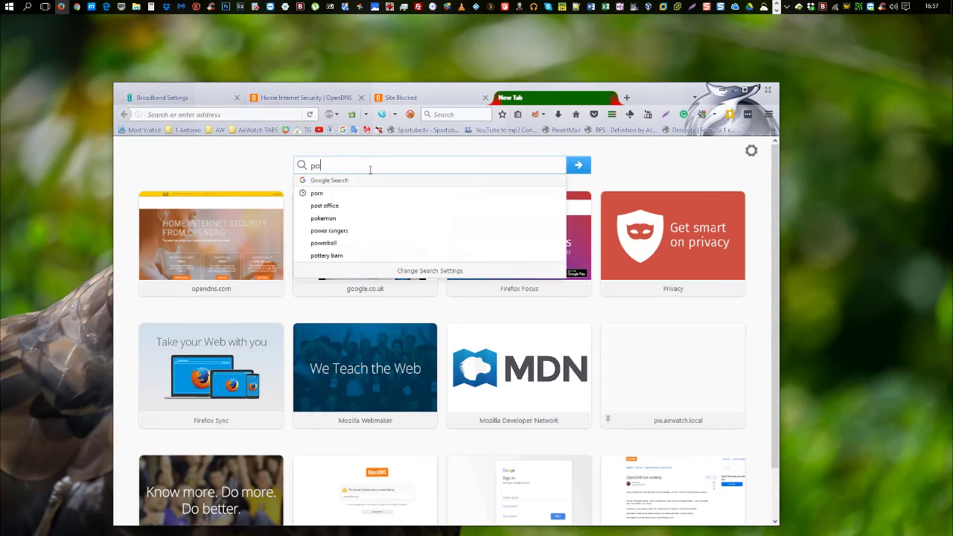
text(rn)
key(Return)
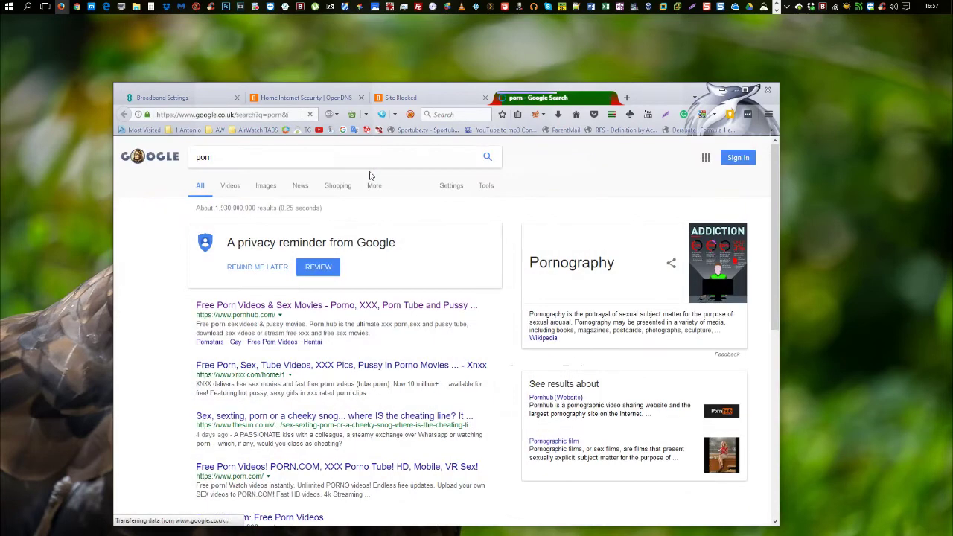
click(283, 367)
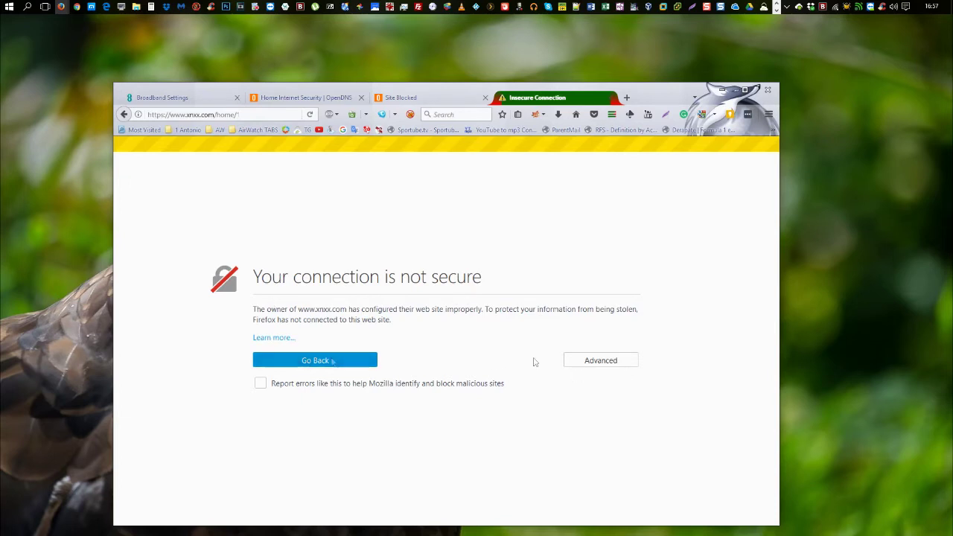
click(613, 362)
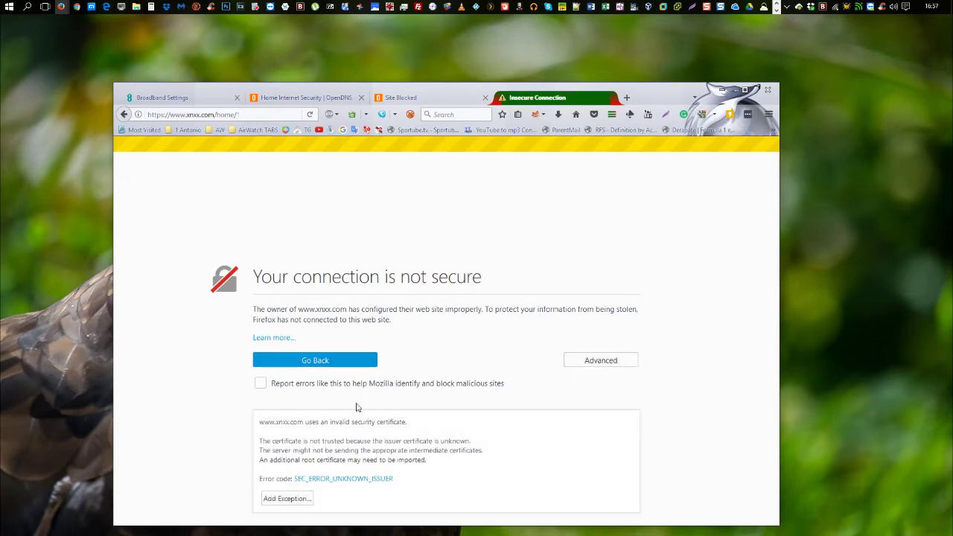
click(284, 499)
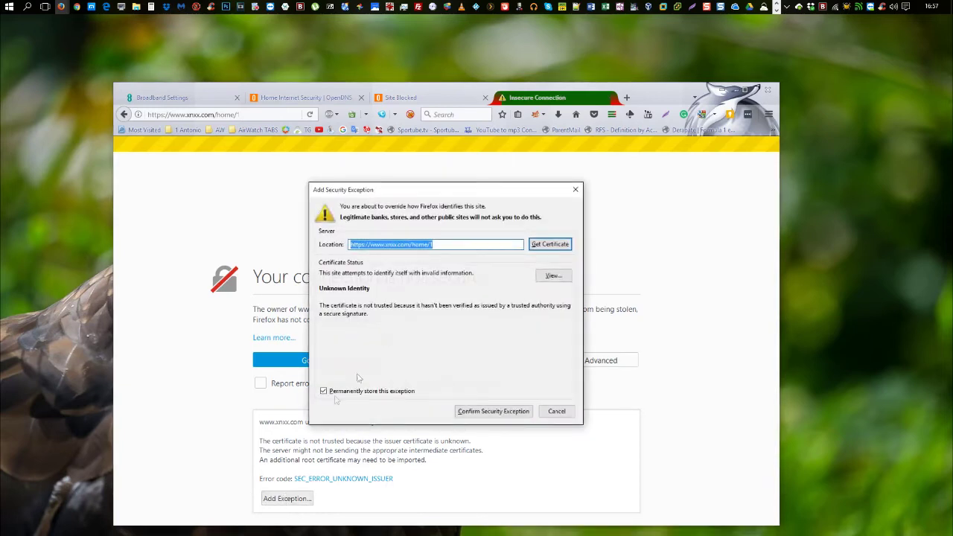
click(504, 416)
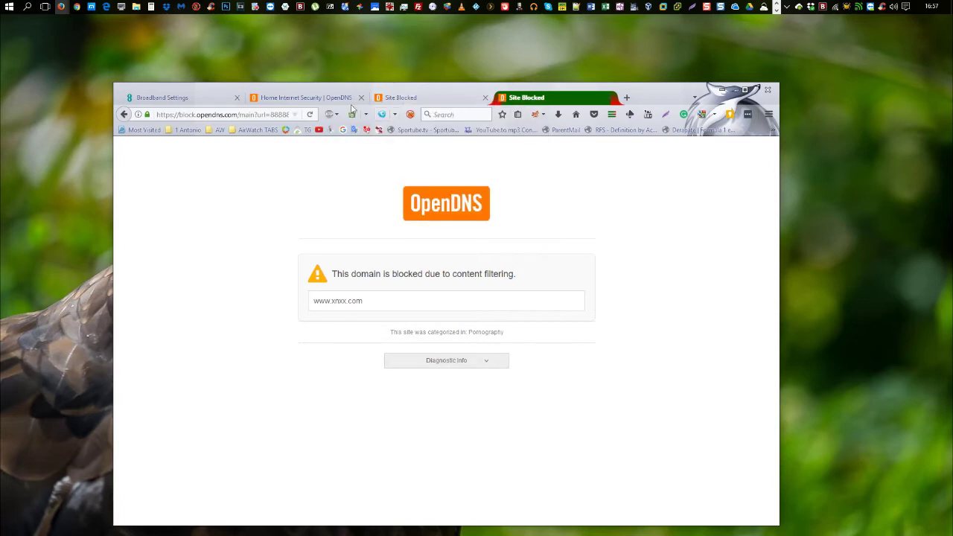
click(295, 99)
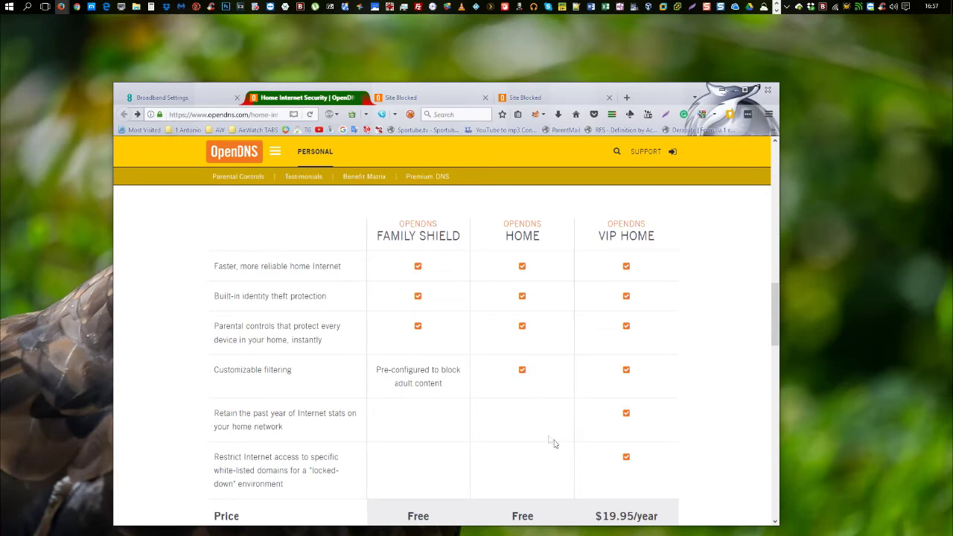
- Review the Family Shield, Home and VIP Home plan matrix, then sign up for free OpenDNS Home
scroll(521, 420, down, 2)
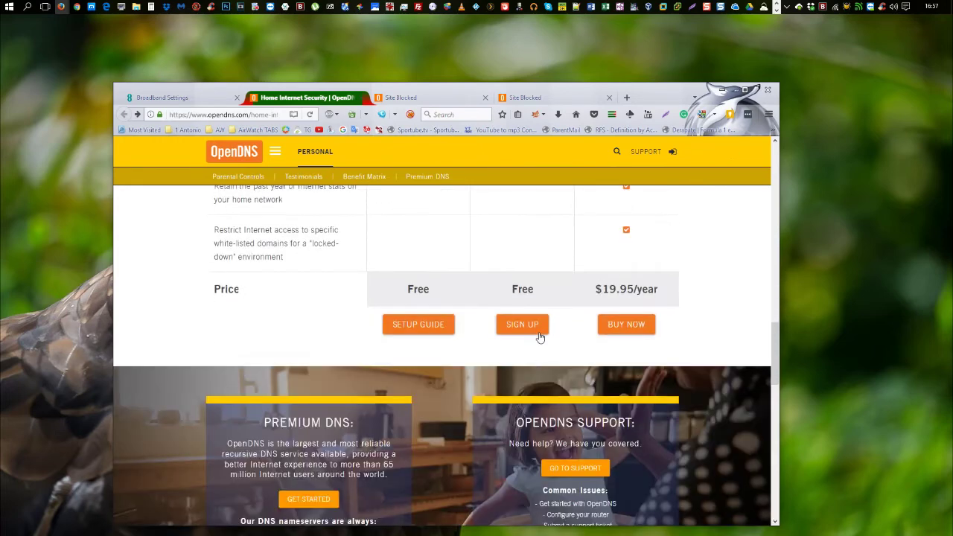
scroll(542, 328, up, 2)
scroll(551, 294, up, 3)
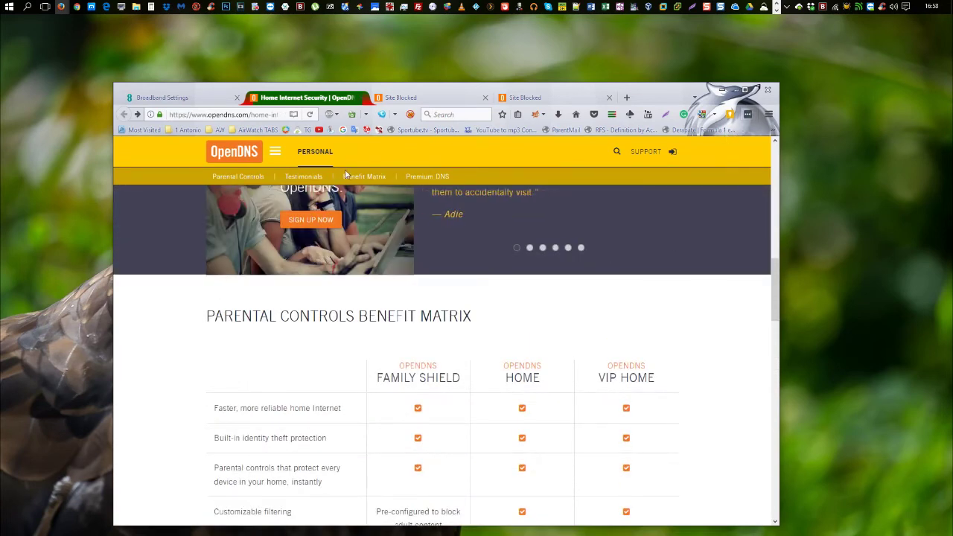
drag(499, 381, 531, 363)
scroll(525, 335, down, 5)
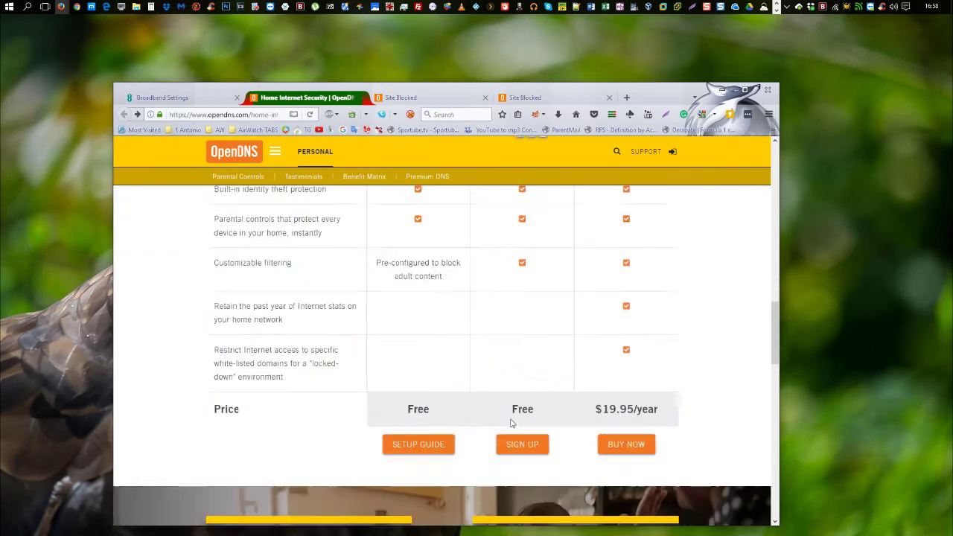
click(520, 296)
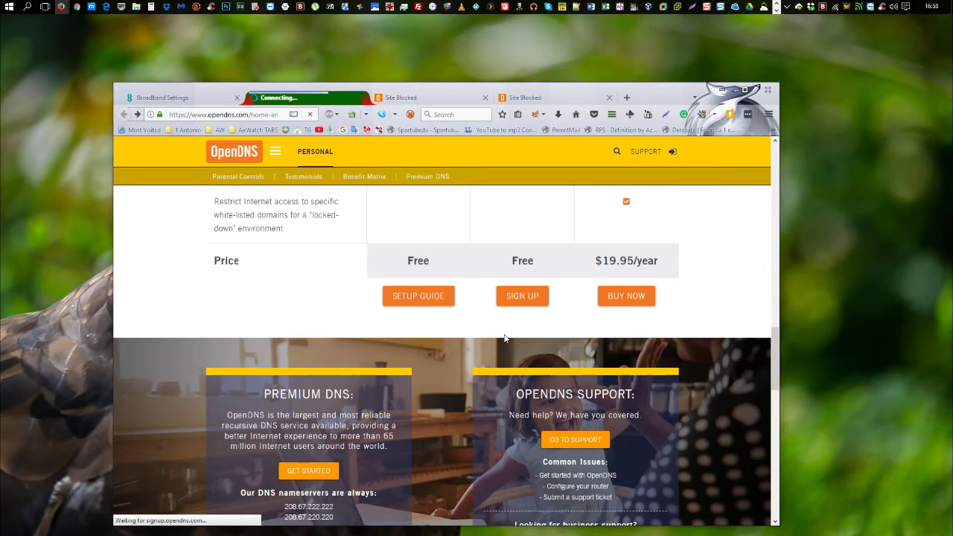
- Close both Site Blocked tabs and restore Firefox to a smaller window
click(526, 97)
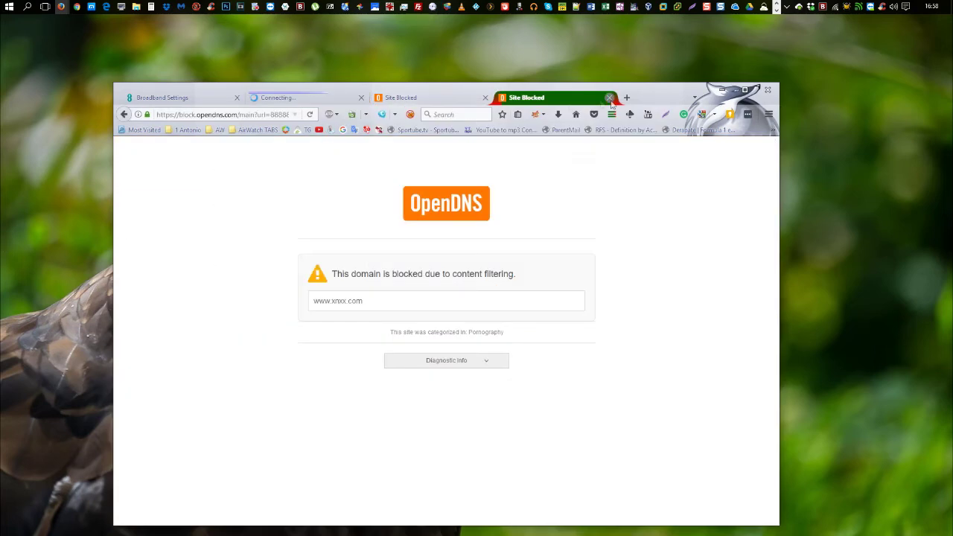
click(485, 98)
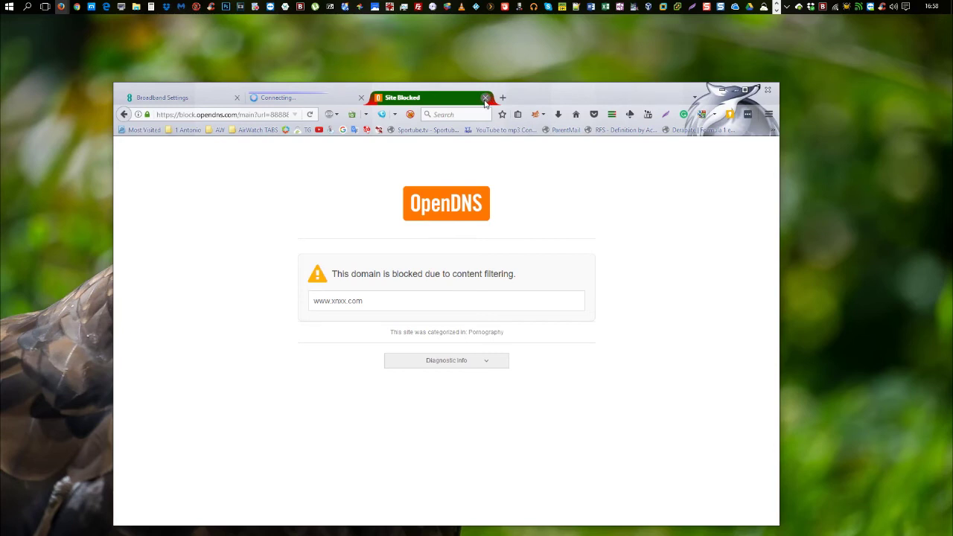
click(485, 98)
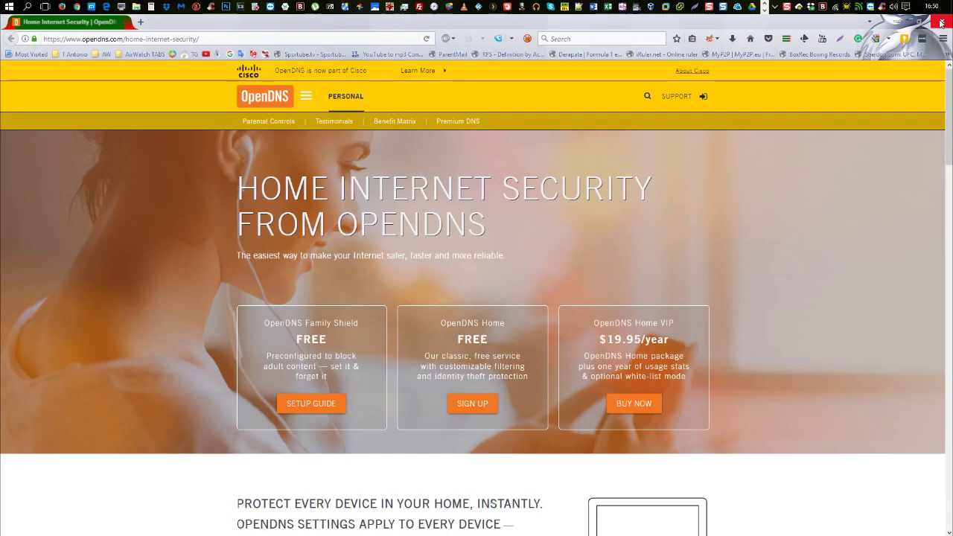
click(919, 23)
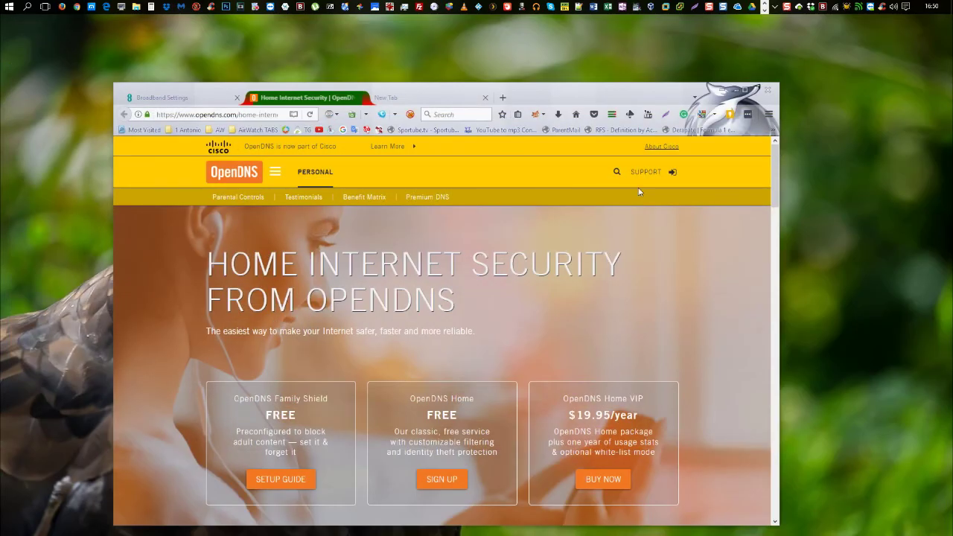